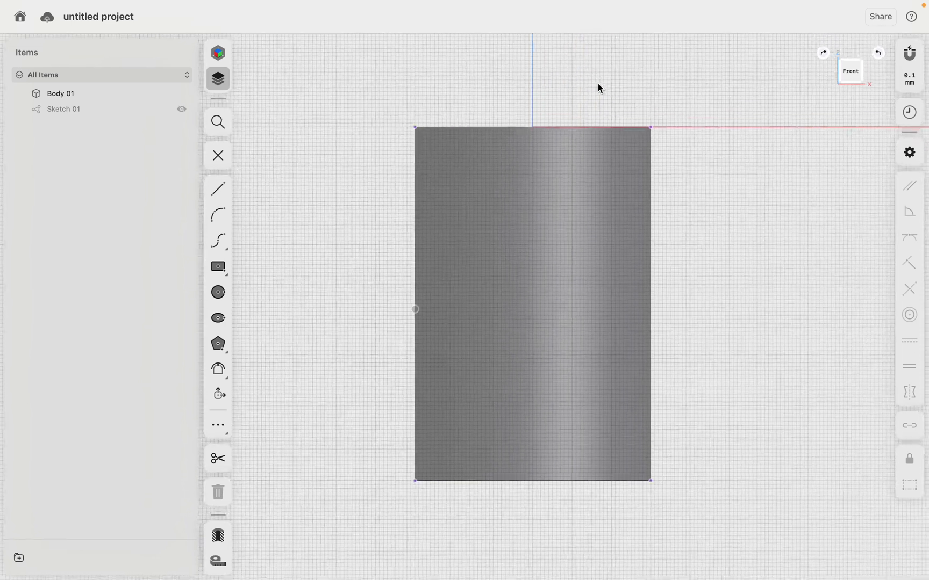
- Sketch a 9 mm vertical line along the cylinder's axis, from the middle of its top edge to its bottom edge
{"action": "scroll", "coordinate": [251, 127], "scroll_direction": "left", "scroll_amount": 3}
{"action": "left_click", "coordinate": [224, 184]}
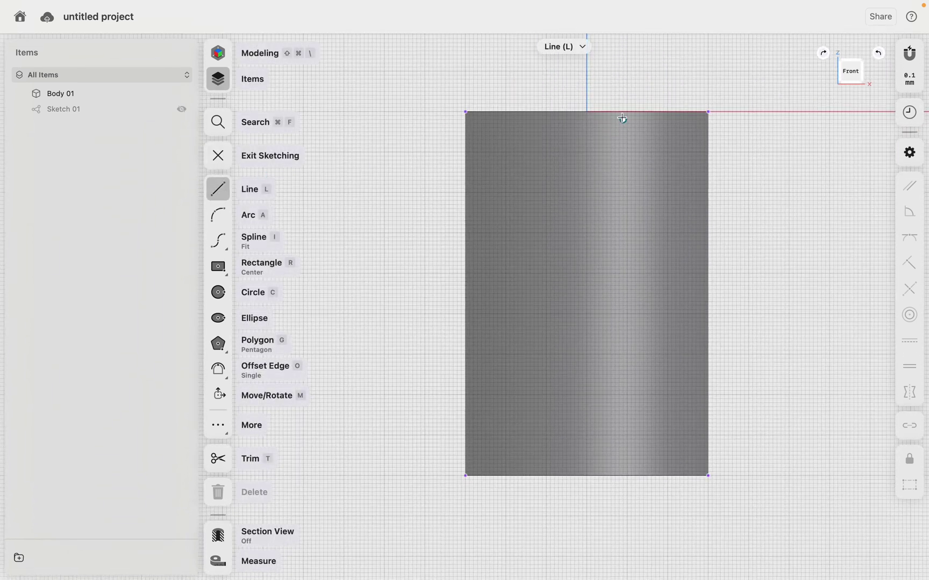
{"action": "left_click", "coordinate": [587, 112]}
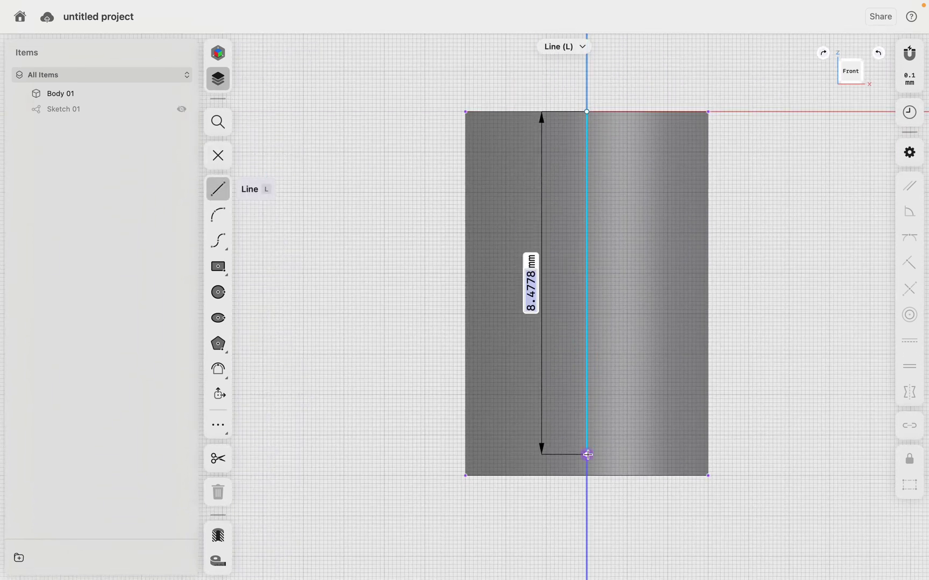
{"action": "left_click", "coordinate": [586, 476]}
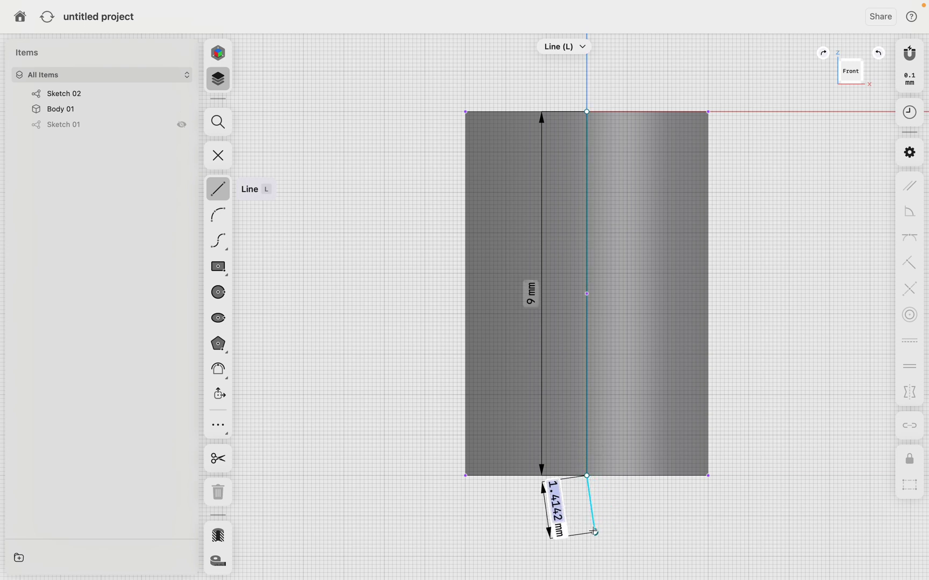
{"action": "key", "text": "Escape"}
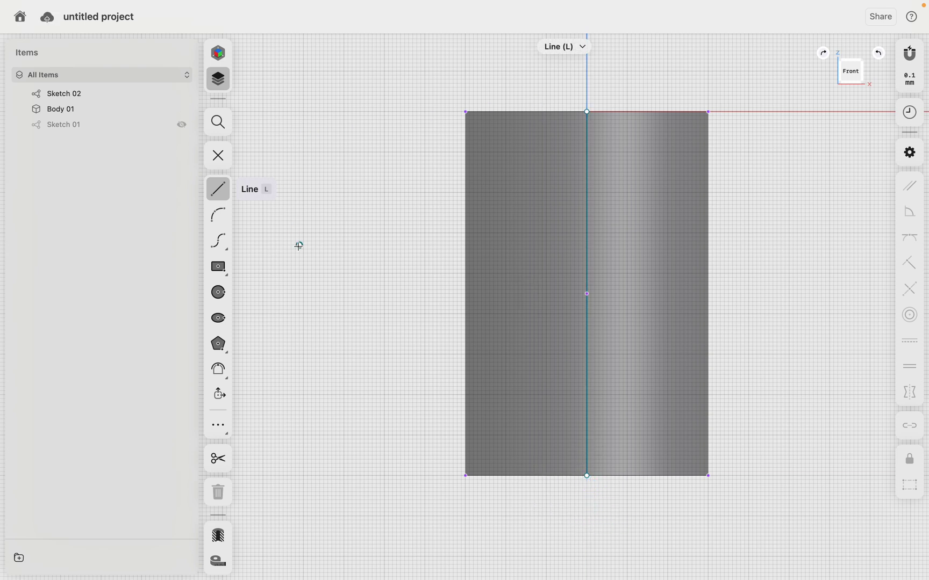
- Sketch a thin strip near the cylinder's top, 3.8 mm long and 0.3 mm high, from the centre line out past the left side
{"action": "left_click", "coordinate": [587, 152]}
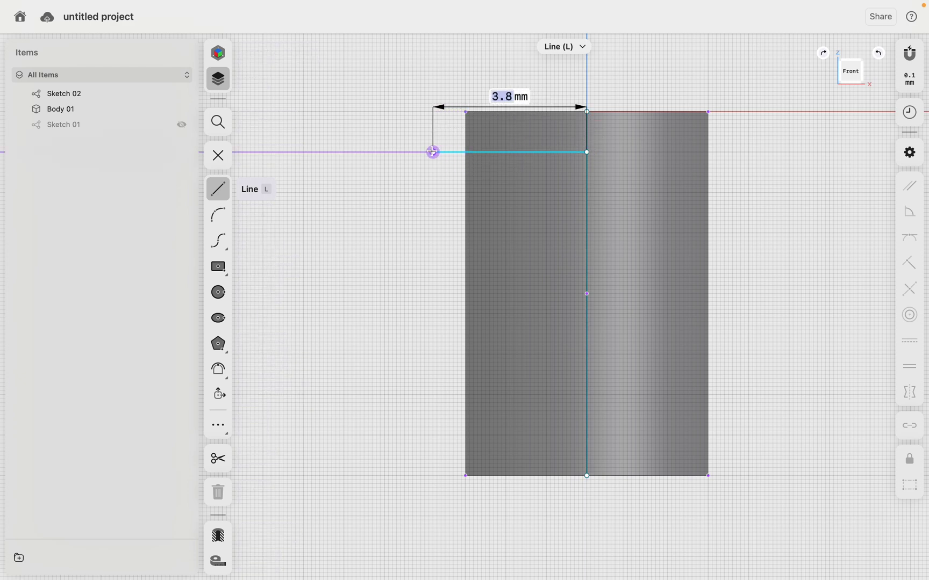
{"action": "left_click", "coordinate": [433, 152]}
{"action": "left_click", "coordinate": [433, 164]}
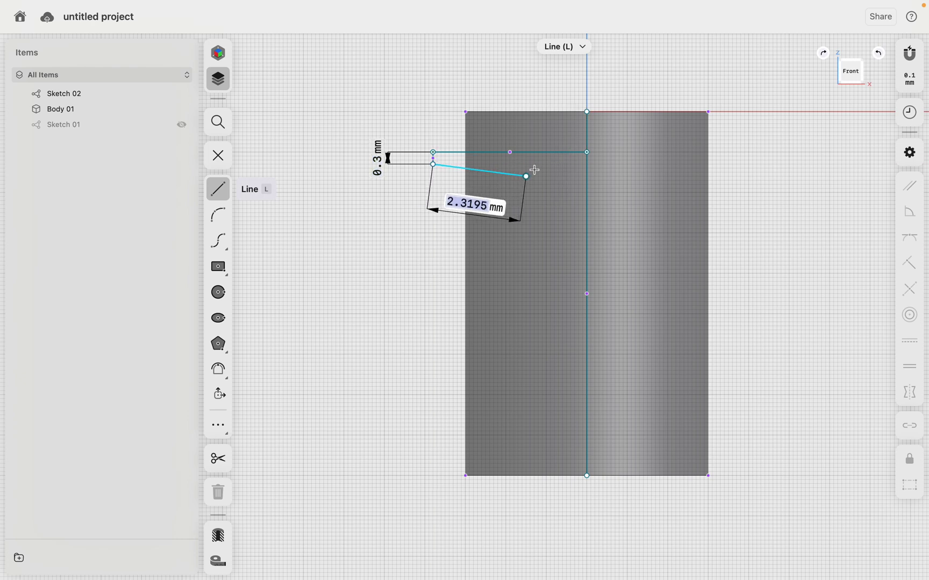
{"action": "left_click", "coordinate": [587, 165]}
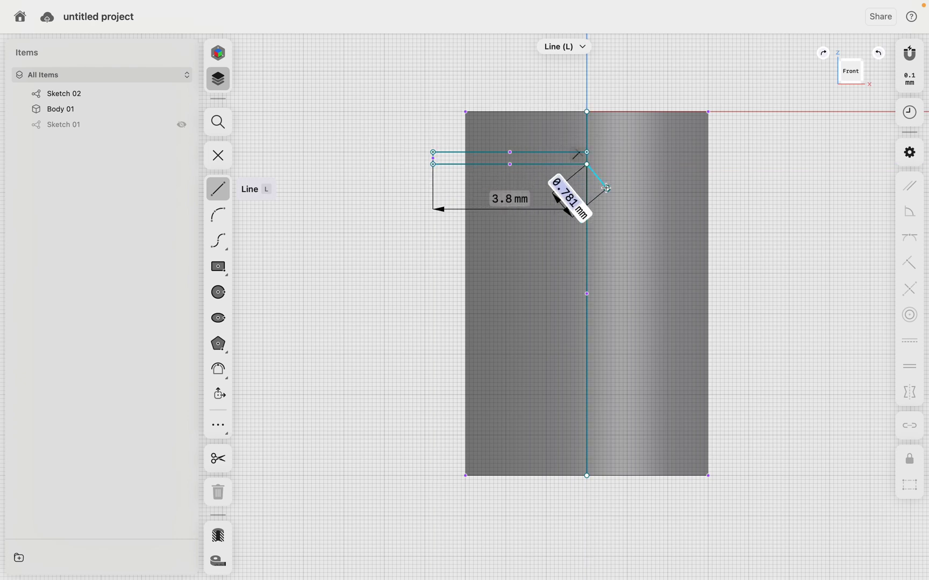
{"action": "key", "text": "Escape"}
{"action": "key", "text": "Escape"}
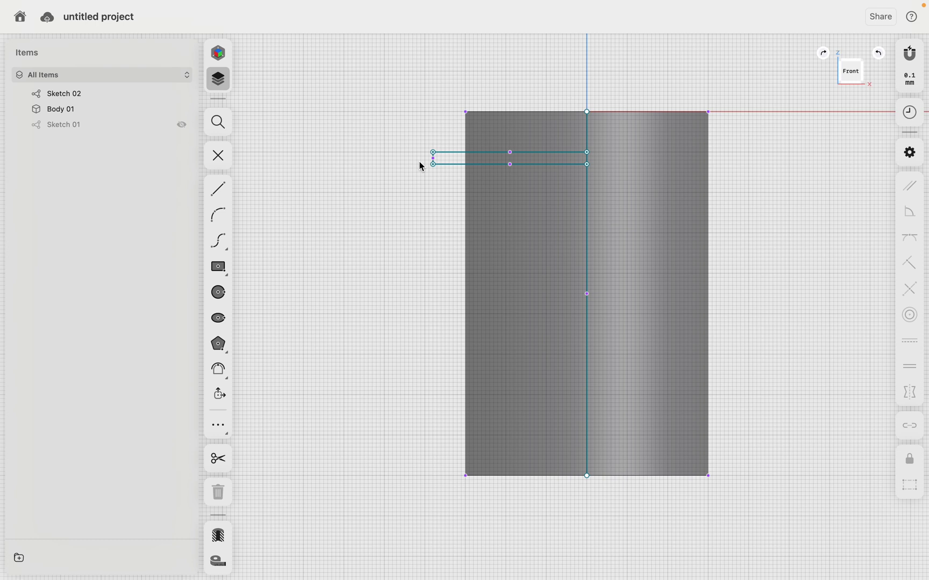
- Try to set the length of the strip's upper edge to 3.75 mm and undo the change
{"action": "left_click", "coordinate": [450, 153]}
{"action": "left_click", "coordinate": [512, 99]}
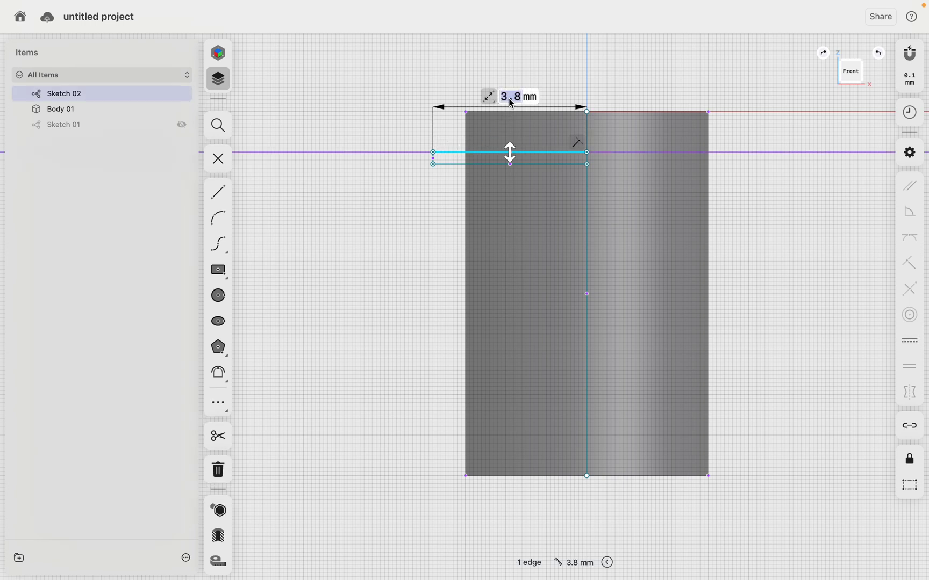
{"action": "type", "text": "3.75"}
{"action": "key", "text": "Return"}
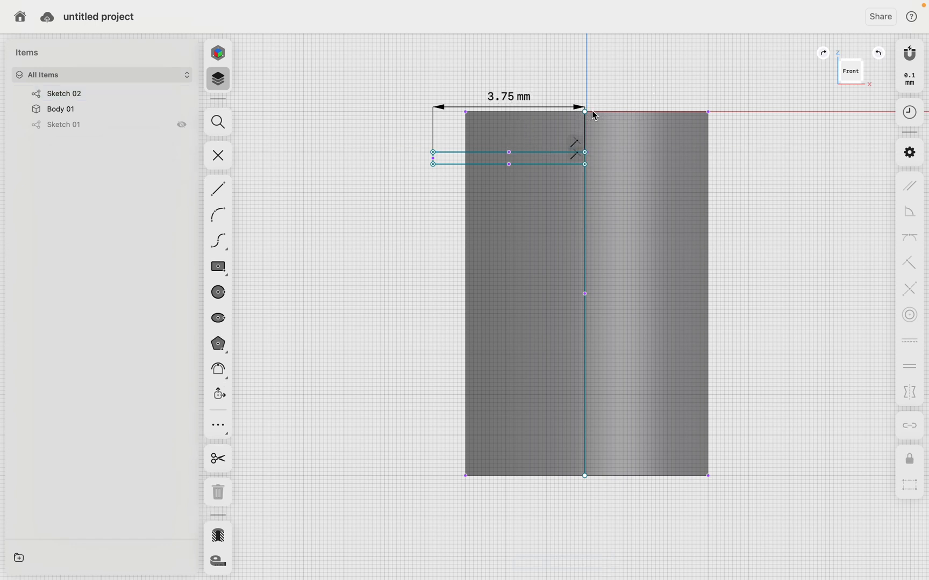
{"action": "key", "text": "super+z"}
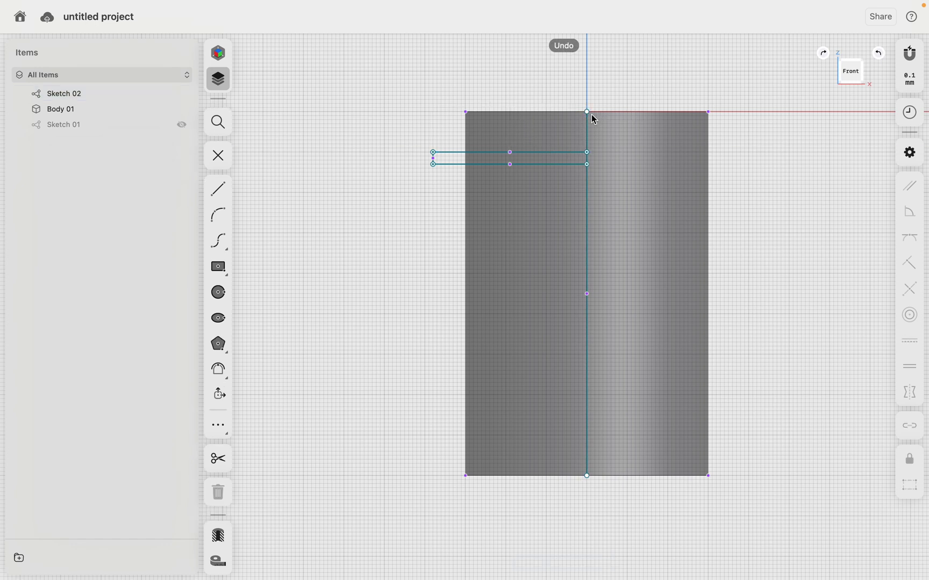
- Lock the upper and lower endpoints of the vertical centre line
{"action": "left_click", "coordinate": [588, 112]}
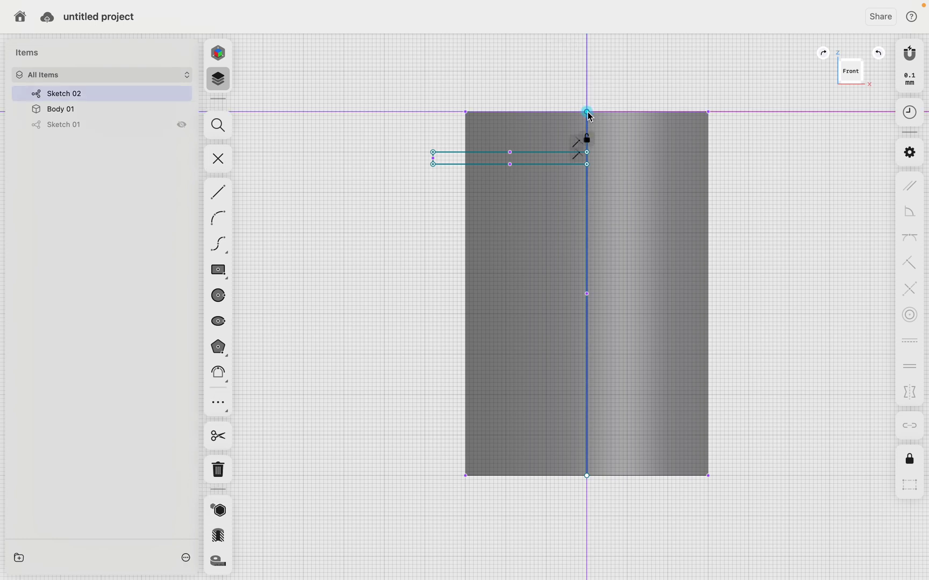
{"action": "left_click", "coordinate": [594, 143]}
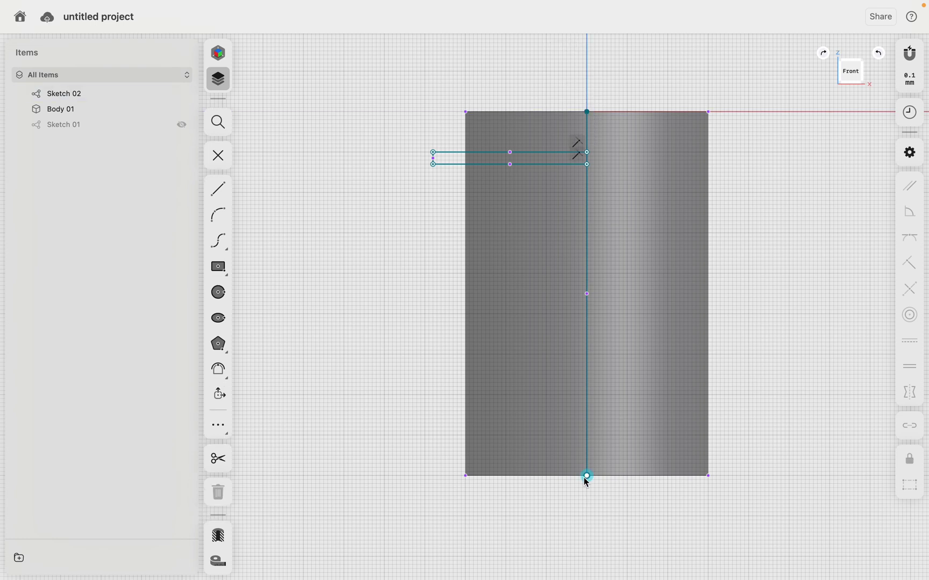
{"action": "left_click", "coordinate": [586, 477]}
{"action": "left_click", "coordinate": [635, 507]}
- Set the length of the strip's upper edge to 3.75 mm
{"action": "left_click", "coordinate": [456, 154]}
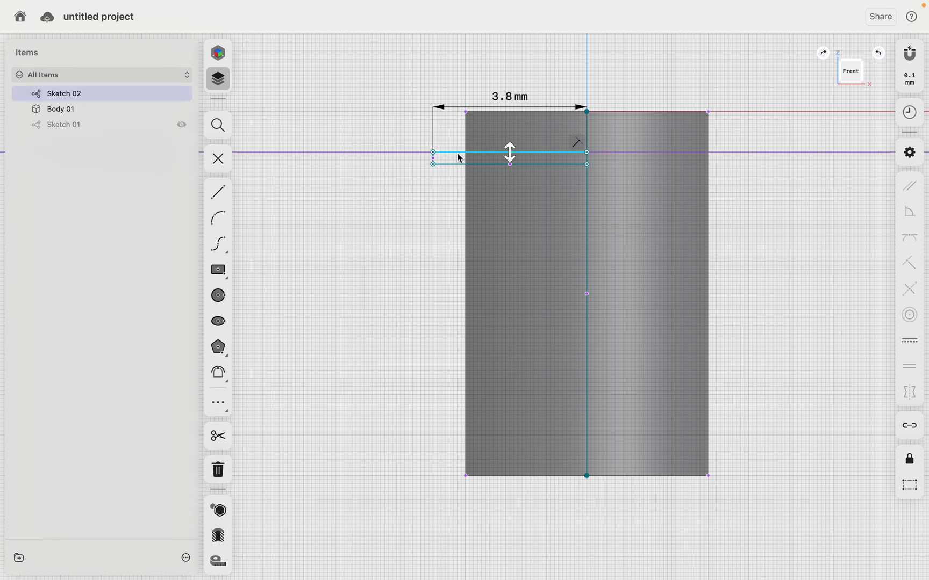
{"action": "type", "text": "3.75"}
{"action": "key", "text": "Return"}
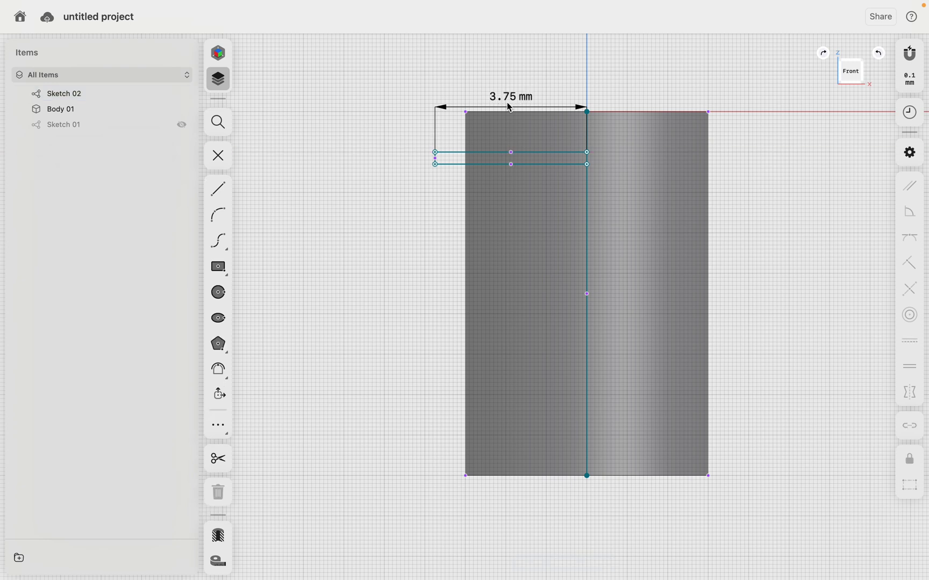
- Switch the Rectangle tool to its Diagonal mode and exit the sketch
{"action": "left_click", "coordinate": [221, 273]}
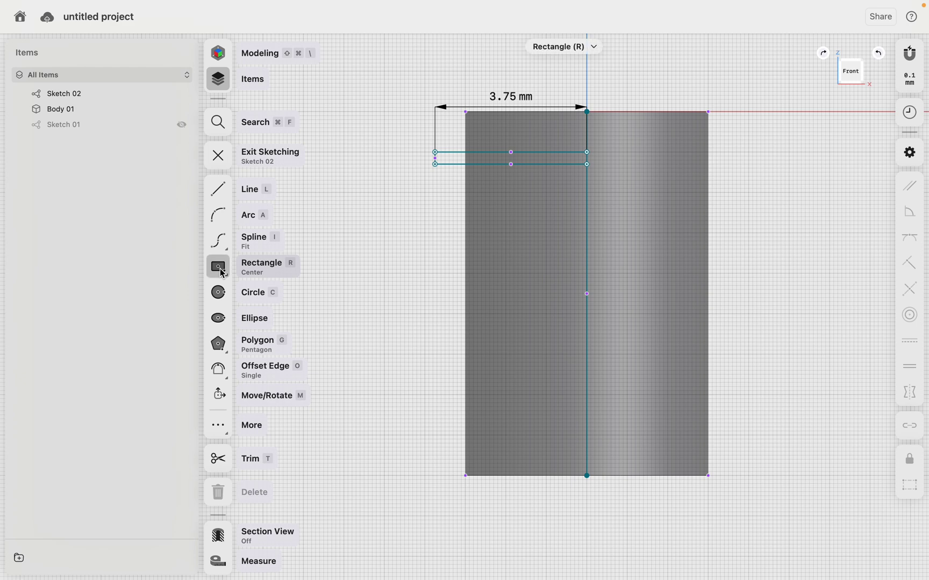
{"action": "left_click", "coordinate": [282, 293]}
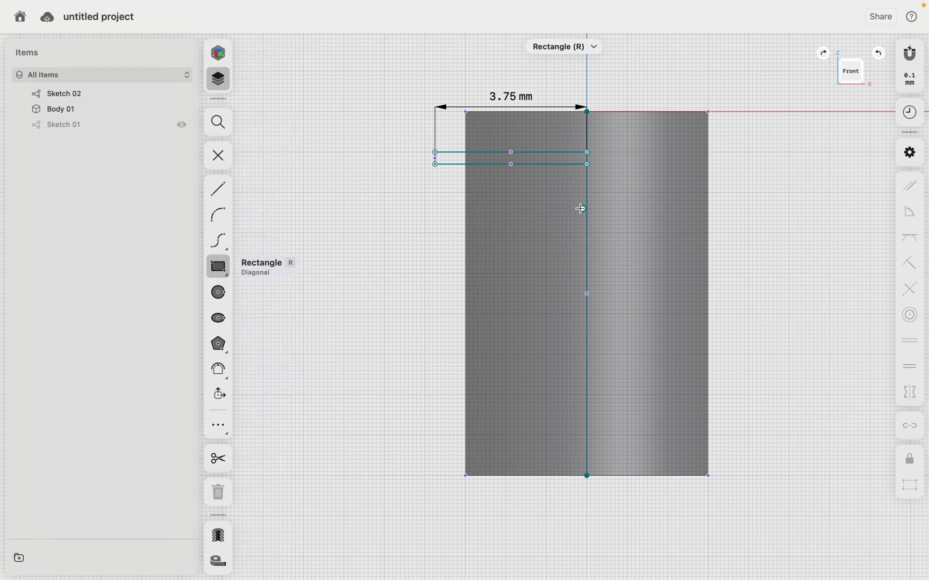
{"action": "left_click", "coordinate": [252, 156]}
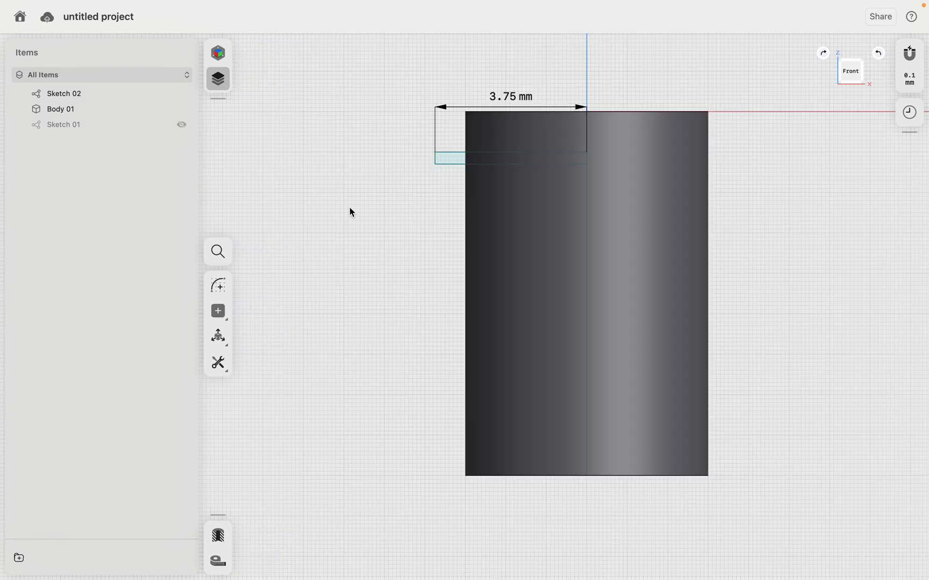
{"action": "left_click", "coordinate": [228, 368]}
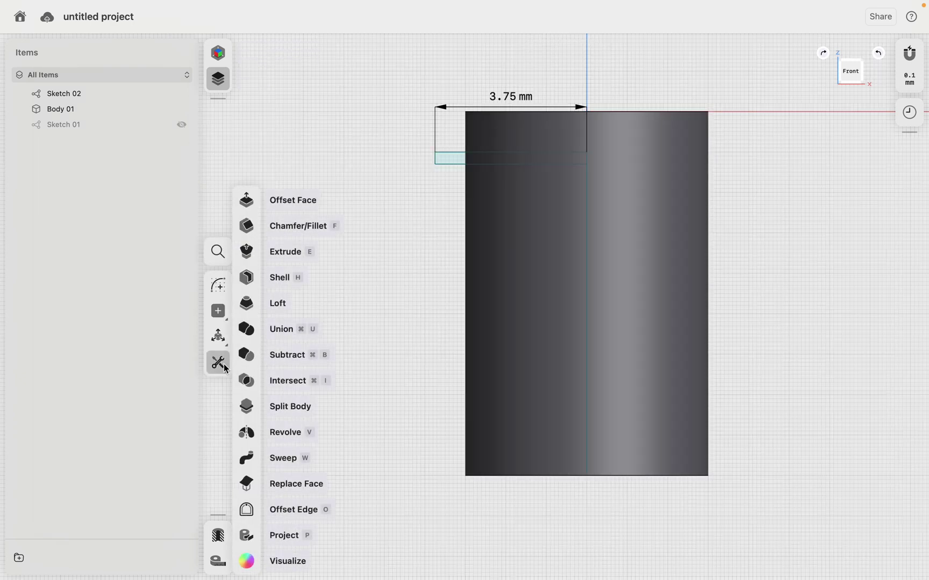
{"action": "left_click", "coordinate": [250, 433]}
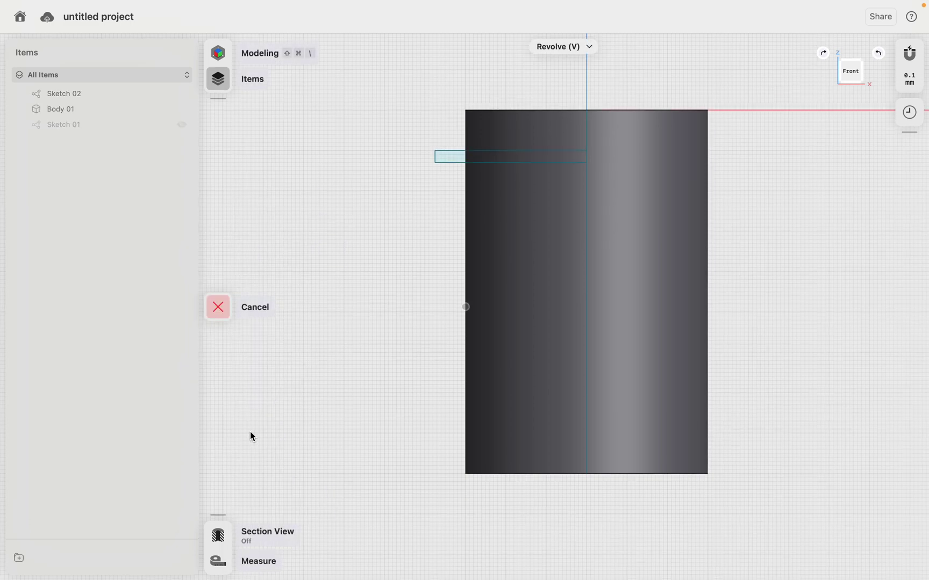
{"action": "scroll", "coordinate": [249, 431], "scroll_direction": "up", "scroll_amount": 5}
{"action": "scroll", "coordinate": [523, 219], "scroll_direction": "down", "scroll_amount": 5}
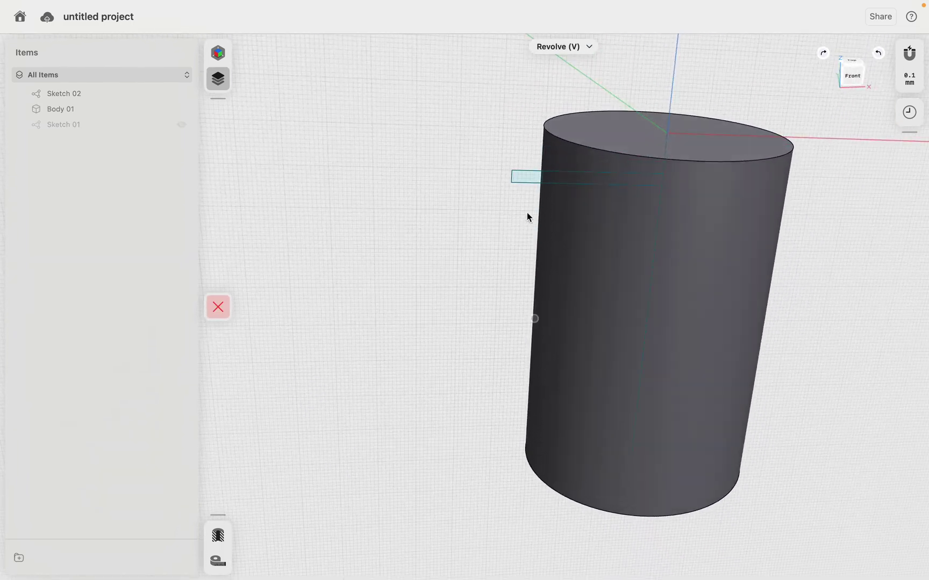
{"action": "scroll", "coordinate": [531, 194], "scroll_direction": "up", "scroll_amount": 3}
{"action": "left_click", "coordinate": [527, 180]}
{"action": "right_click_drag", "start_coordinate": [527, 180], "coordinate": [572, 183]}
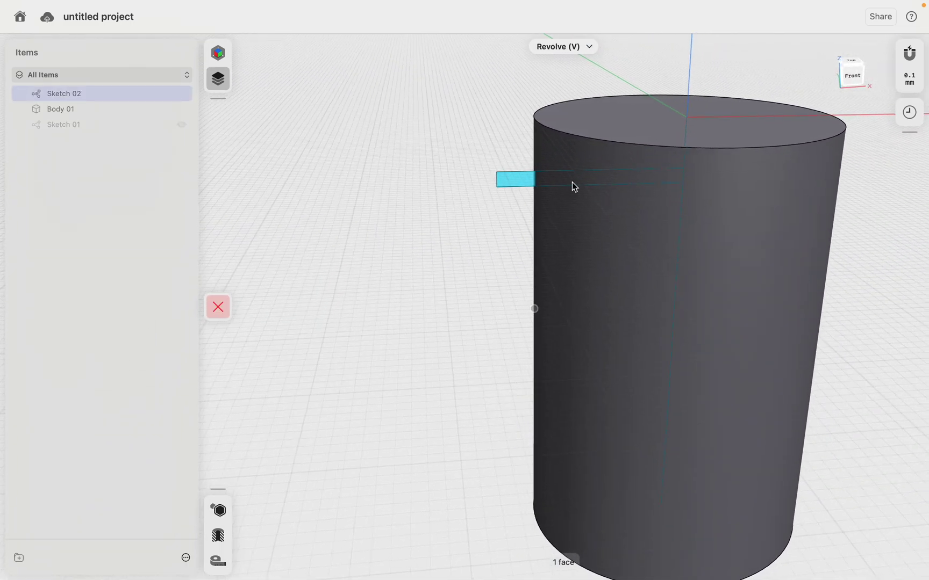
{"action": "scroll", "coordinate": [599, 184], "scroll_direction": "down", "scroll_amount": 3}
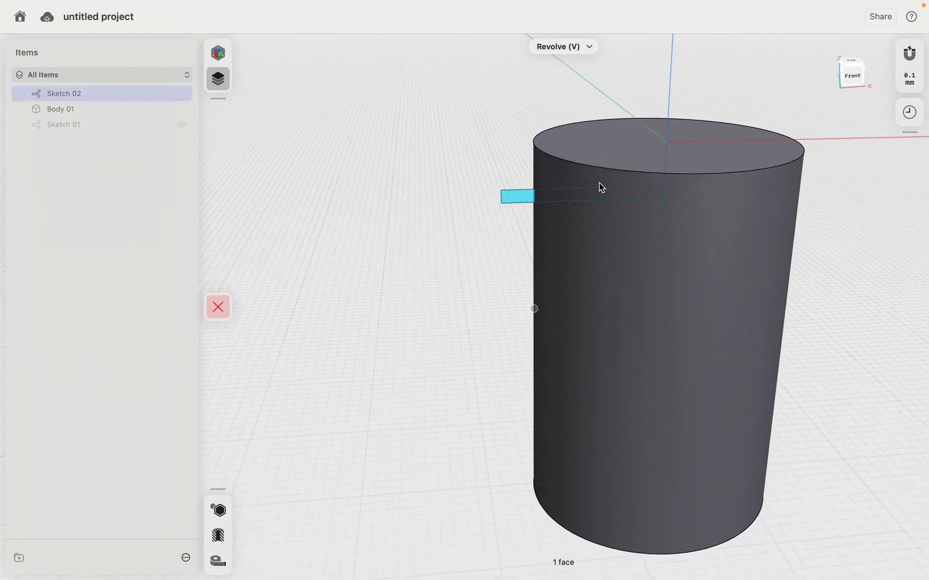
{"action": "left_click", "coordinate": [217, 307]}
- Hide the cylinder body and revolve the strip profile 360° around the vertical centre line
{"action": "left_click", "coordinate": [182, 110]}
{"action": "left_click", "coordinate": [218, 362]}
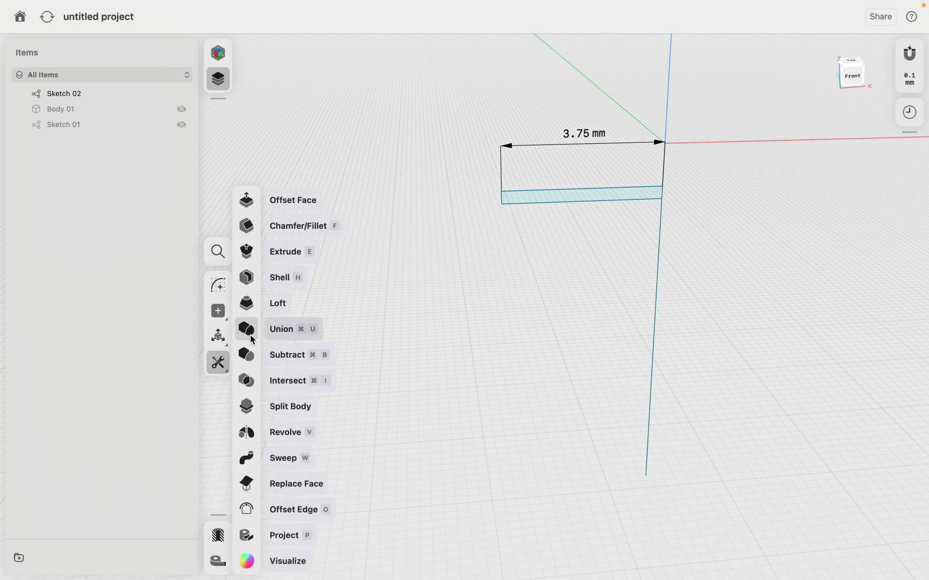
{"action": "left_click", "coordinate": [252, 432]}
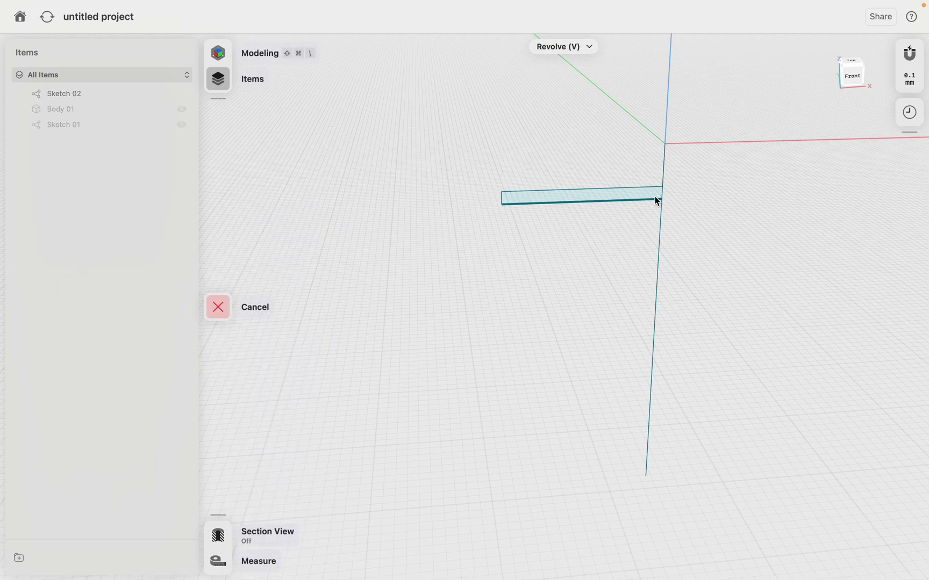
{"action": "left_click", "coordinate": [643, 192]}
{"action": "left_click", "coordinate": [660, 221]}
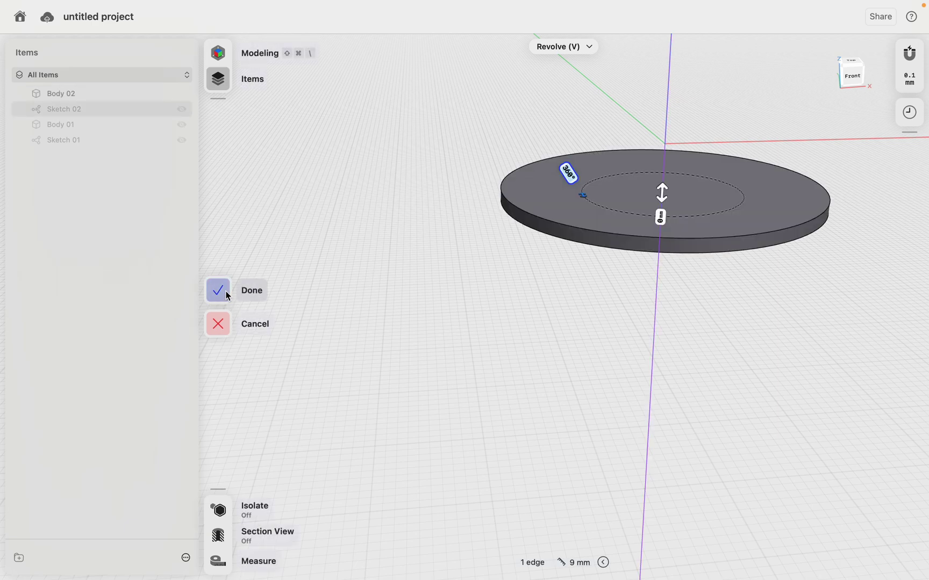
{"action": "left_click", "coordinate": [224, 292]}
- Set the view to Front and show the cylinder body together with the revolved disc
{"action": "scroll", "coordinate": [461, 303], "scroll_direction": "down", "scroll_amount": 5}
{"action": "scroll", "coordinate": [461, 304], "scroll_direction": "up", "scroll_amount": 4}
{"action": "scroll", "coordinate": [452, 302], "scroll_direction": "down", "scroll_amount": 3, "text": "shift"}
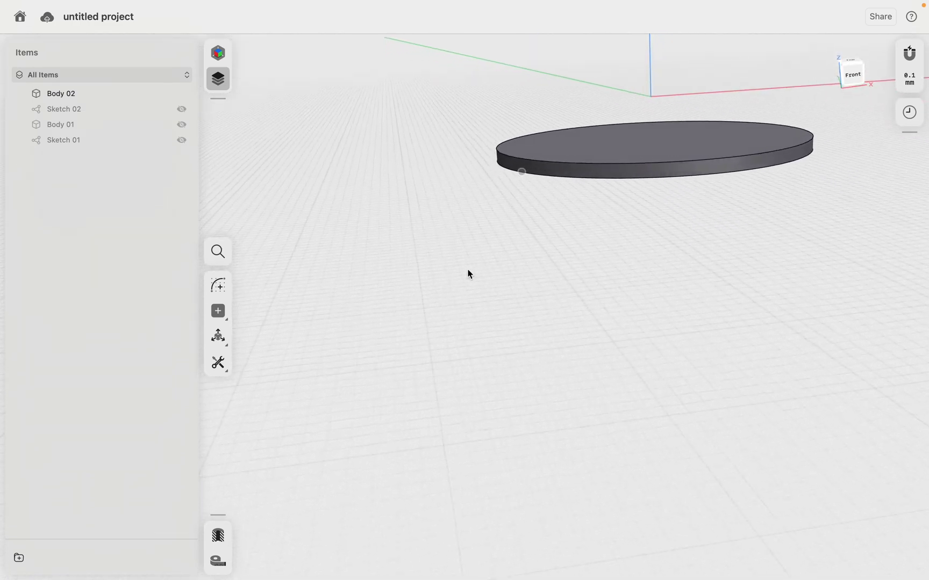
{"action": "scroll", "coordinate": [430, 286], "scroll_direction": "up", "scroll_amount": 3, "text": "shift"}
{"action": "scroll", "coordinate": [641, 179], "scroll_direction": "down", "scroll_amount": 1, "text": "shift"}
{"action": "left_click", "coordinate": [855, 78]}
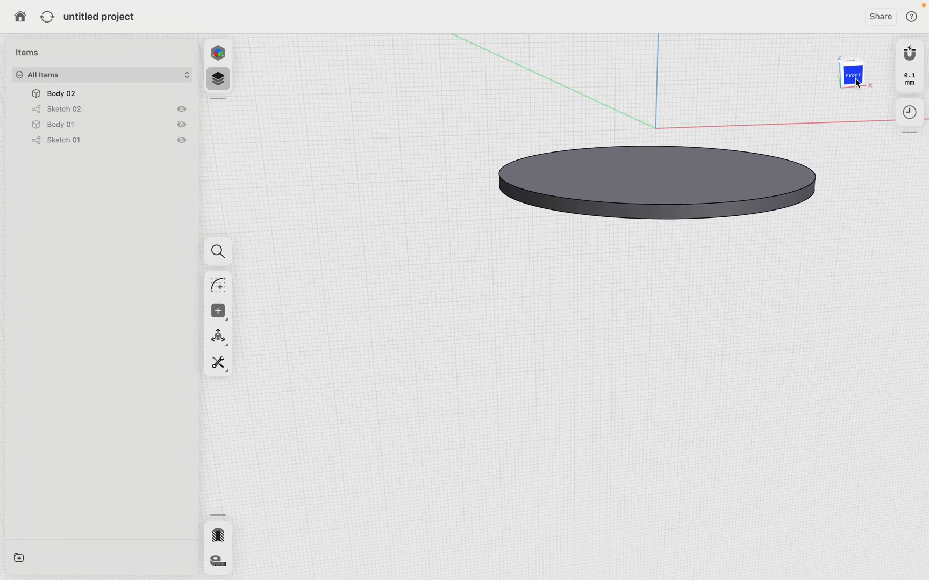
{"action": "left_click", "coordinate": [181, 125]}
{"action": "scroll", "coordinate": [377, 169], "scroll_direction": "down", "scroll_amount": 1, "text": "shift"}
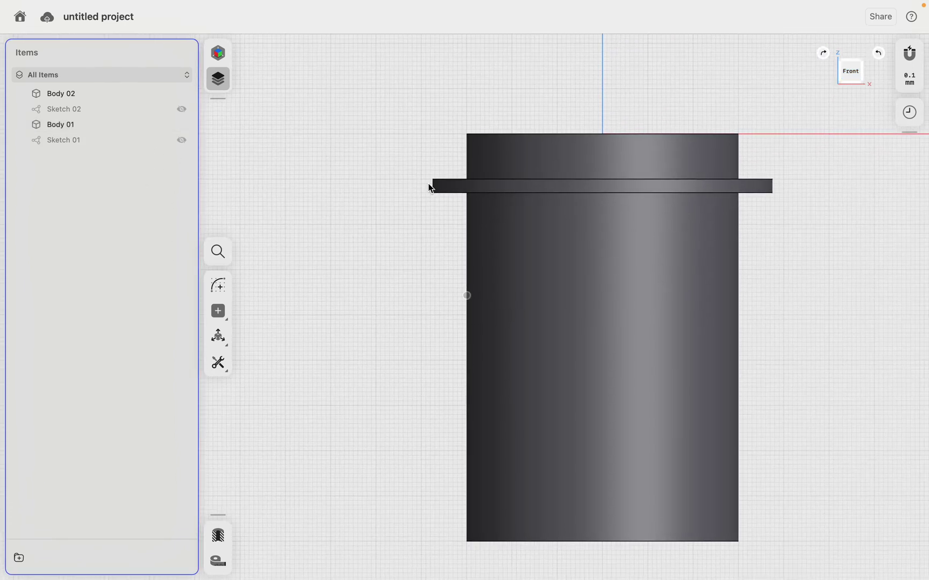
- Try to place a copy of the disc 1.4 mm further down the cylinder and undo it
{"action": "left_click", "coordinate": [456, 187]}
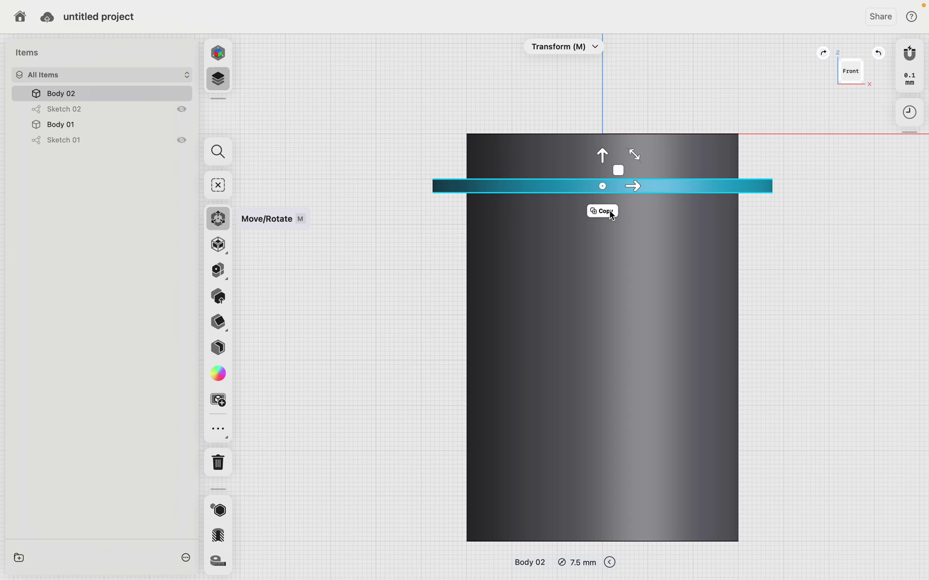
{"action": "left_click", "coordinate": [612, 215]}
{"action": "left_click_drag", "start_coordinate": [602, 156], "coordinate": [604, 224]}
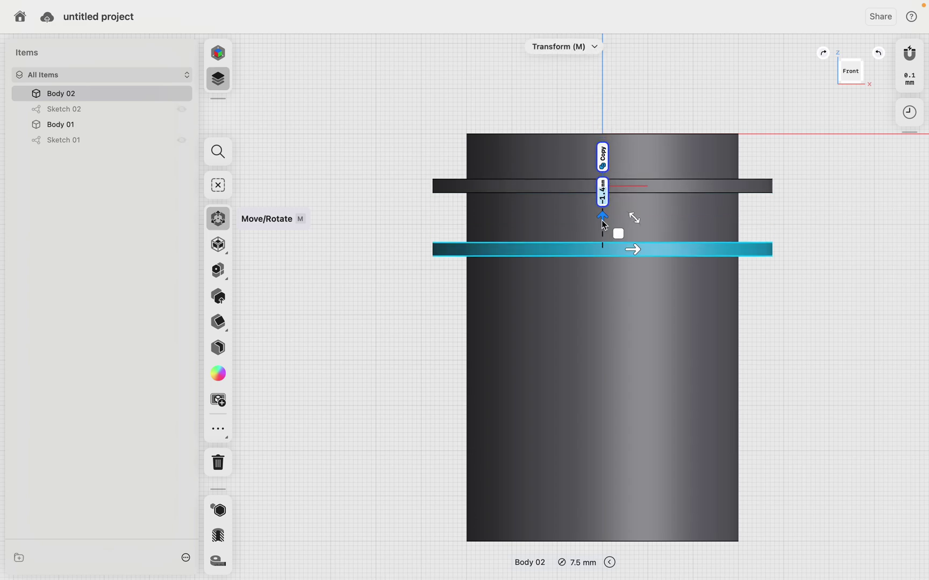
{"action": "key", "text": "super+z"}
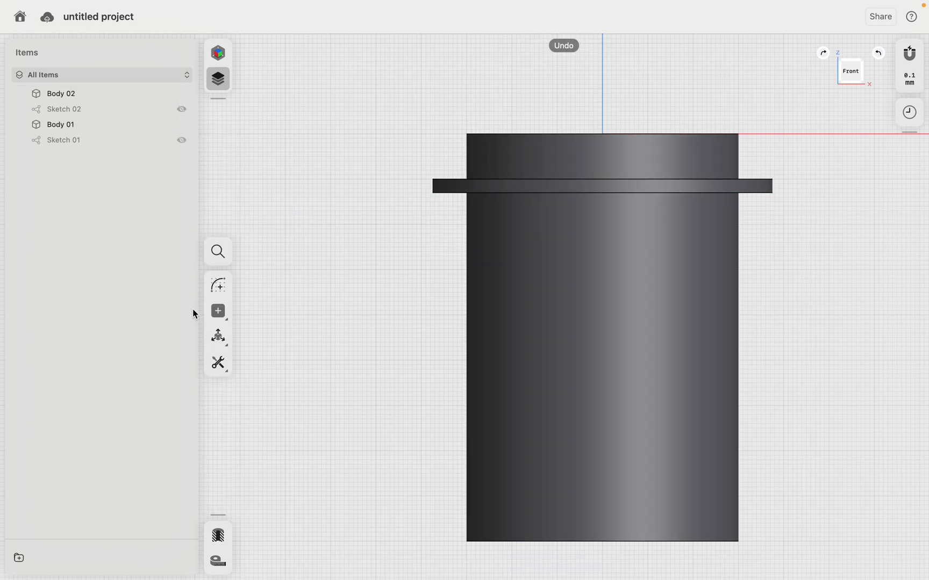
- Create a linear pattern of the disc with quantity 4 and 2 mm spacing down the cylinder's height
{"action": "left_click", "coordinate": [453, 186]}
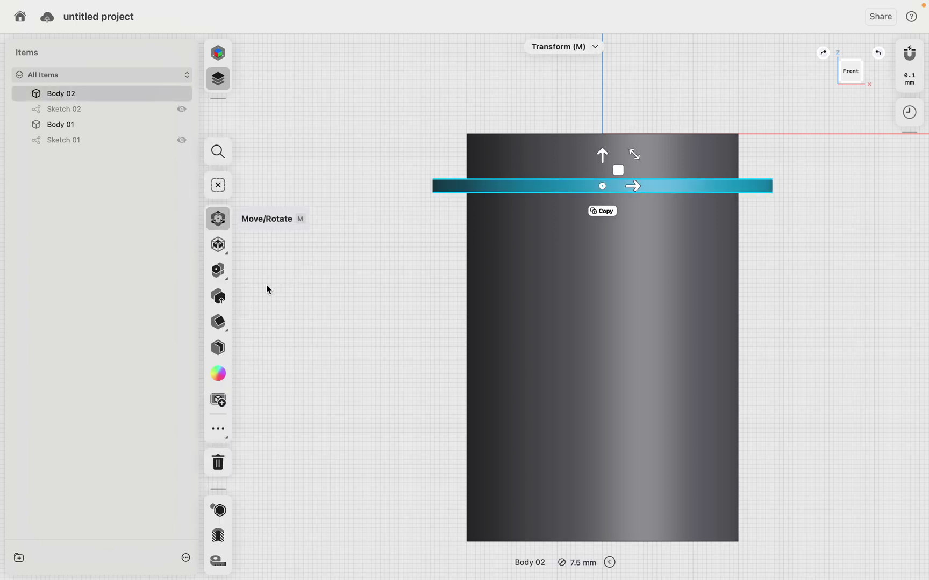
{"action": "left_click", "coordinate": [228, 277]}
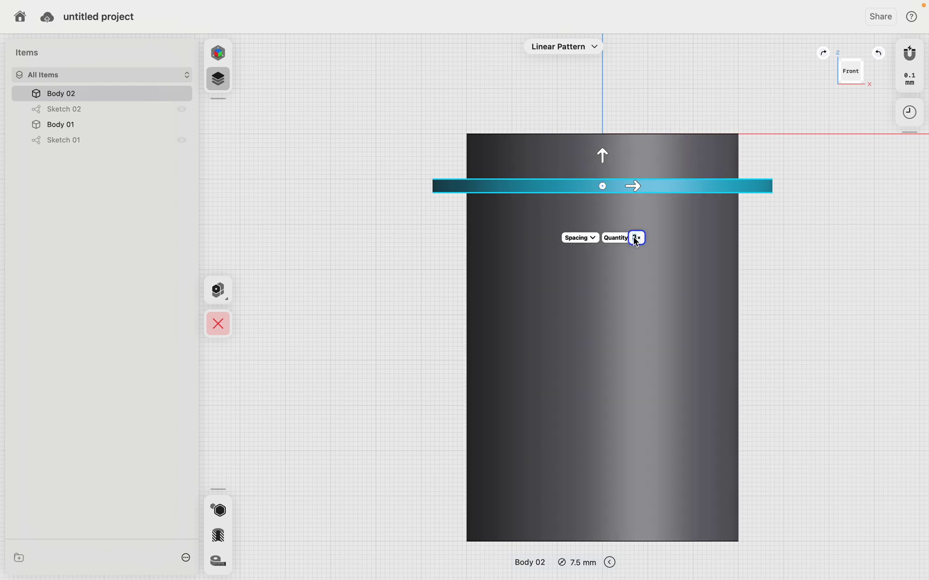
{"action": "left_click", "coordinate": [635, 239]}
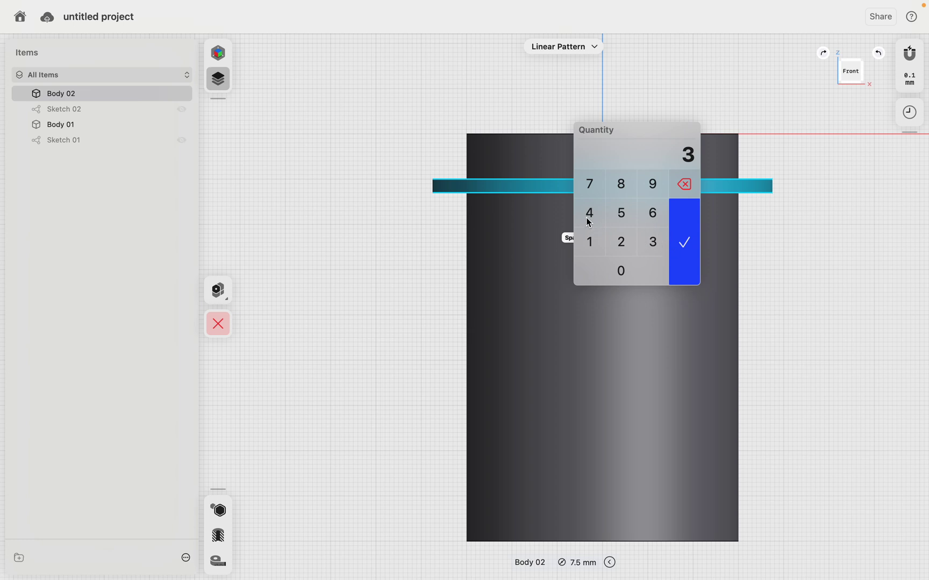
{"action": "left_click", "coordinate": [686, 245]}
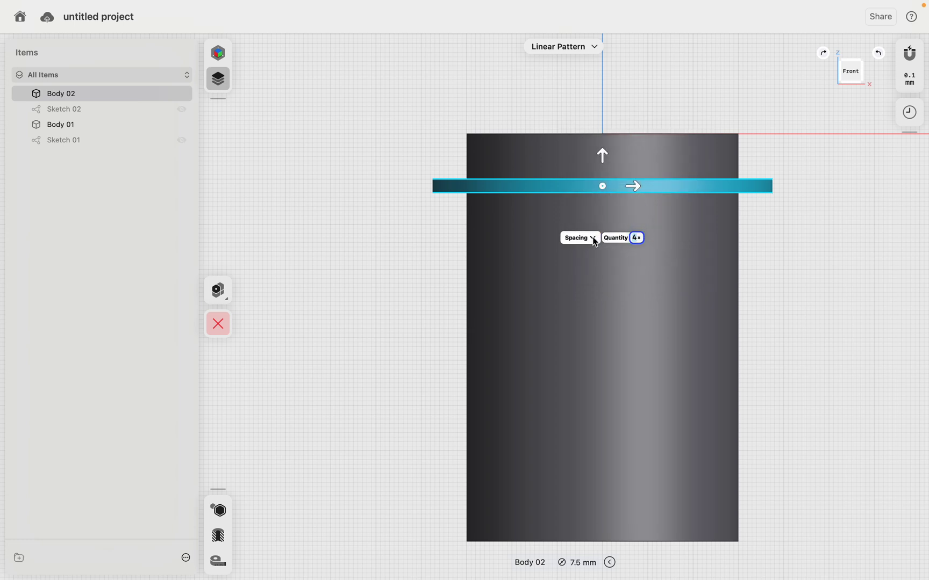
{"action": "left_click", "coordinate": [593, 240]}
{"action": "left_click", "coordinate": [594, 240]}
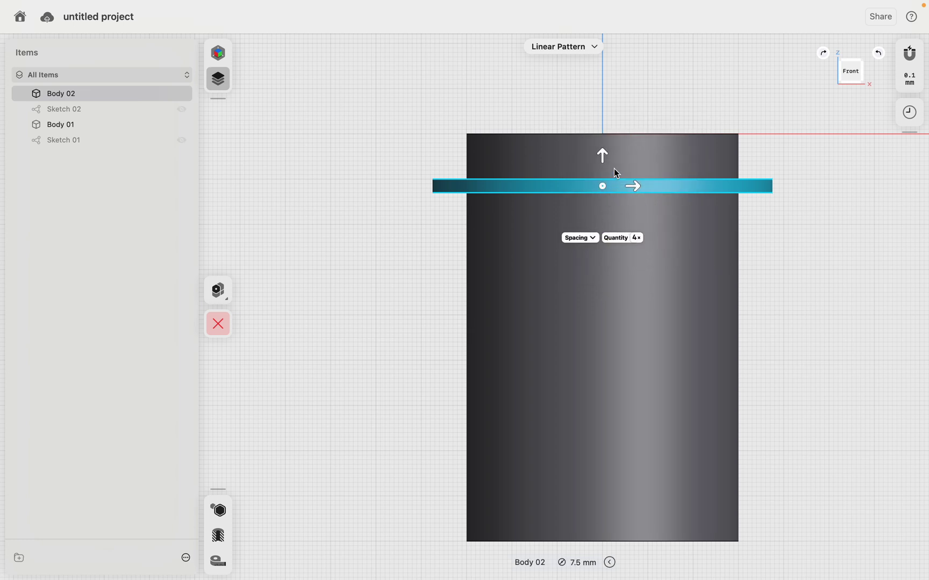
{"action": "left_click_drag", "start_coordinate": [603, 156], "coordinate": [606, 244]}
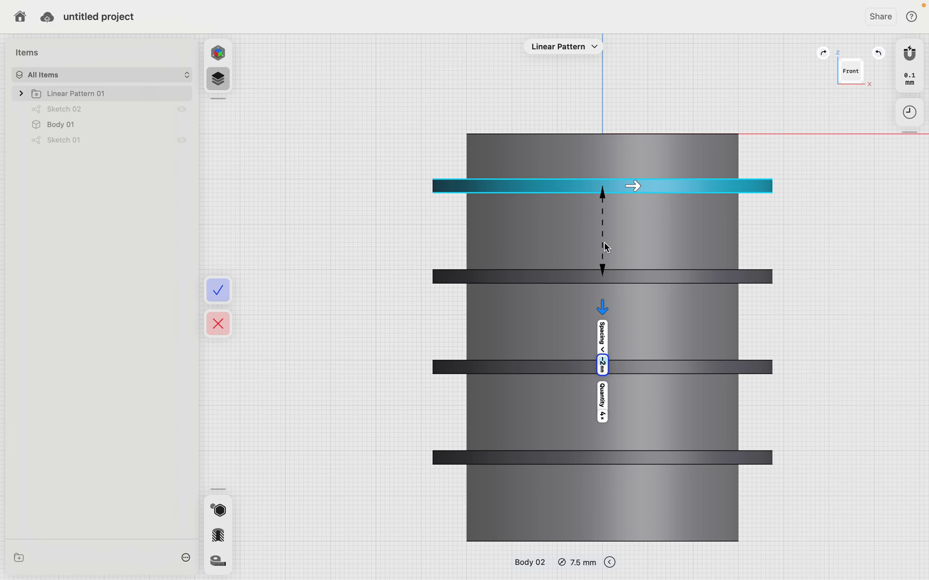
{"action": "left_click", "coordinate": [218, 292]}
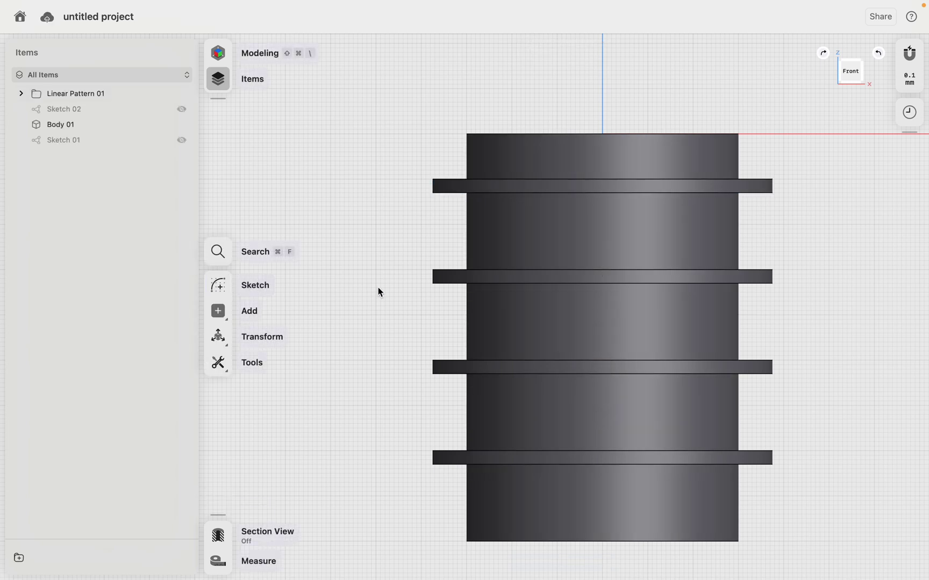
- Sketch a pentagon with a radius of about 2.2 mm on the cylinder's top face, centred on the origin
{"action": "scroll", "coordinate": [639, 193], "scroll_direction": "down", "scroll_amount": 3}
{"action": "scroll", "coordinate": [639, 193], "scroll_direction": "up", "scroll_amount": 5}
{"action": "scroll", "coordinate": [640, 194], "scroll_direction": "up", "scroll_amount": 5}
{"action": "scroll", "coordinate": [640, 193], "scroll_direction": "down", "scroll_amount": 6}
{"action": "scroll", "coordinate": [588, 138], "scroll_direction": "down", "scroll_amount": 5, "text": "shift"}
{"action": "scroll", "coordinate": [588, 138], "scroll_direction": "up", "scroll_amount": 4}
{"action": "scroll", "coordinate": [588, 139], "scroll_direction": "up", "scroll_amount": 5}
{"action": "scroll", "coordinate": [588, 138], "scroll_direction": "down", "scroll_amount": 4}
{"action": "scroll", "coordinate": [588, 138], "scroll_direction": "up", "scroll_amount": 4, "text": "shift"}
{"action": "scroll", "coordinate": [588, 138], "scroll_direction": "up", "scroll_amount": 2}
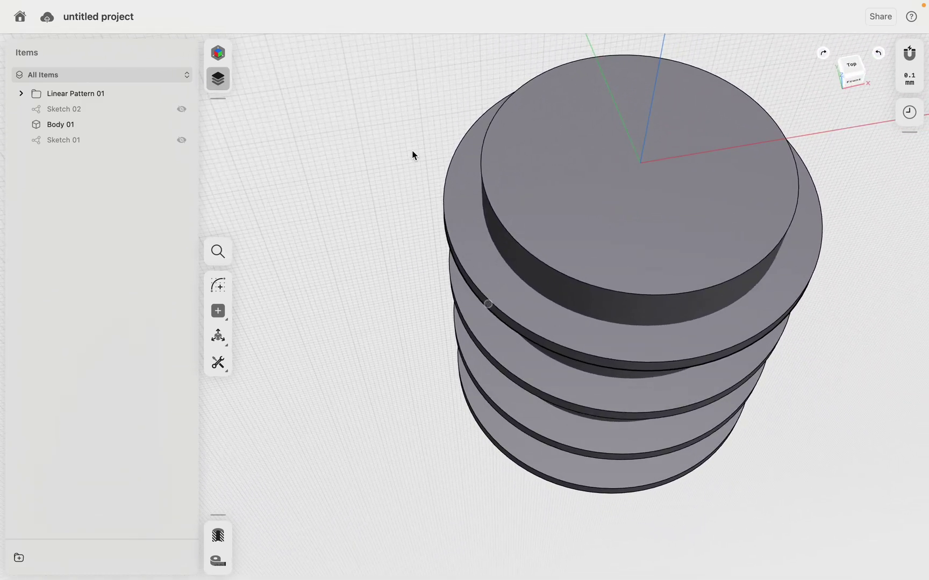
{"action": "left_click", "coordinate": [218, 285]}
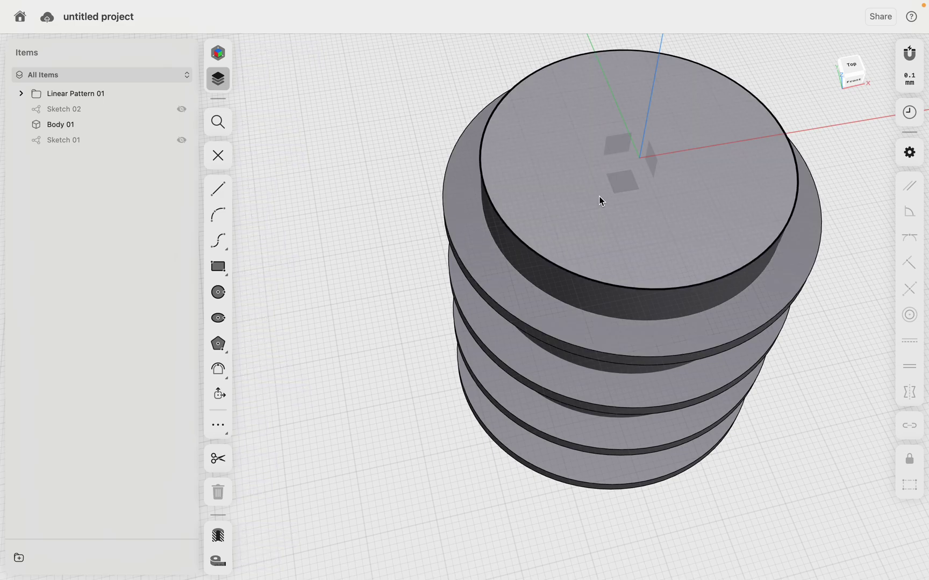
{"action": "left_click", "coordinate": [601, 200]}
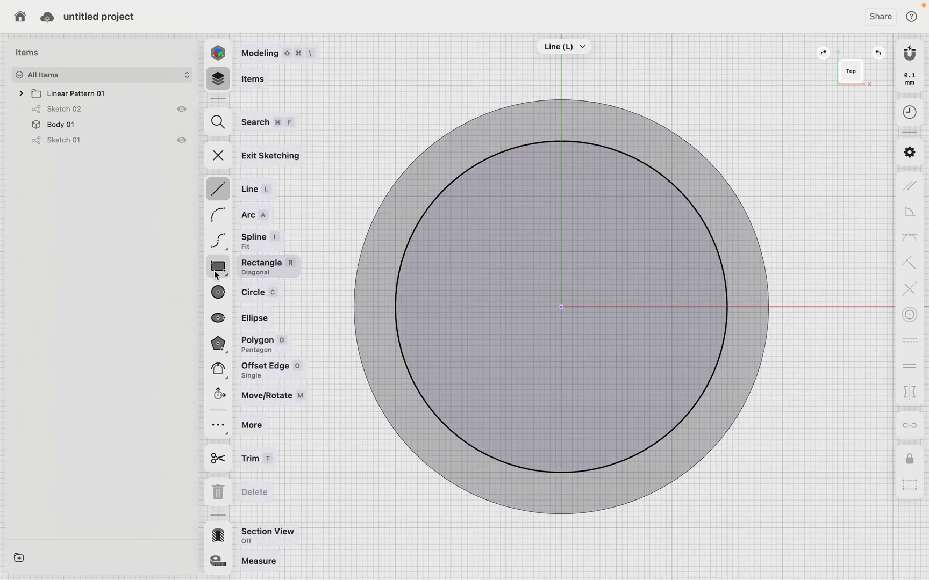
{"action": "left_click", "coordinate": [218, 344]}
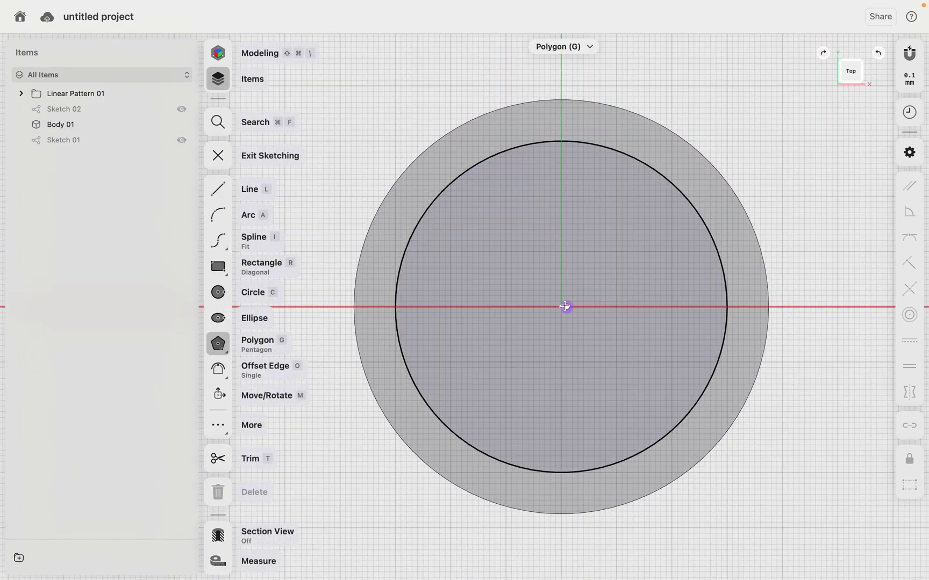
{"action": "left_click", "coordinate": [563, 307]}
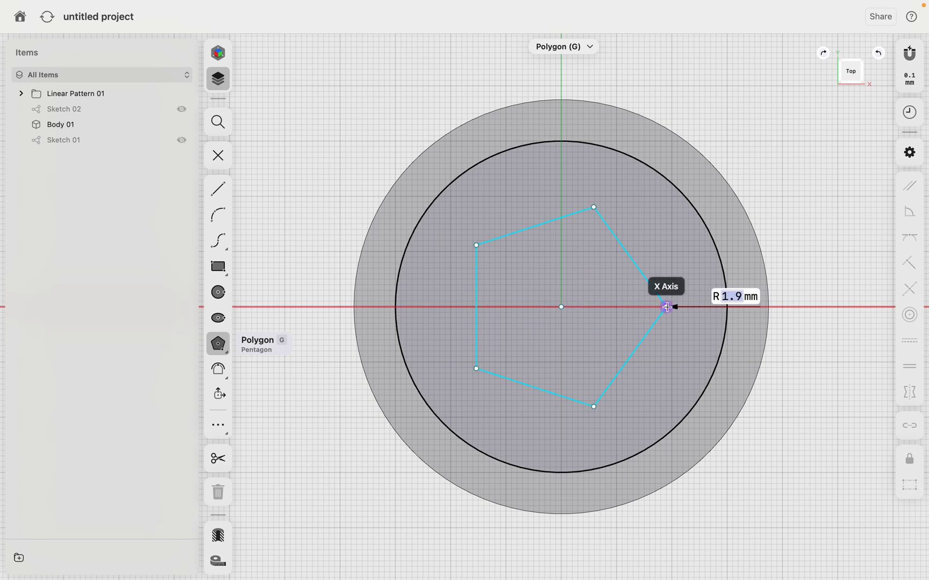
{"action": "left_click", "coordinate": [676, 268]}
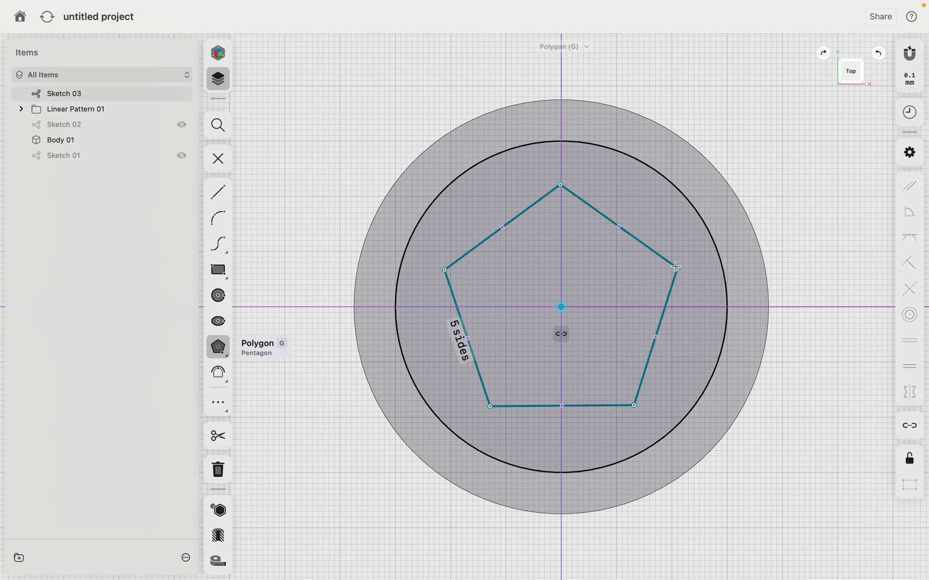
- Set the polygon's number of sides to 6 and end the Polygon tool
{"action": "left_click", "coordinate": [452, 337]}
{"action": "type", "text": "6"}
{"action": "key", "text": "Return"}
{"action": "key", "text": "Escape"}
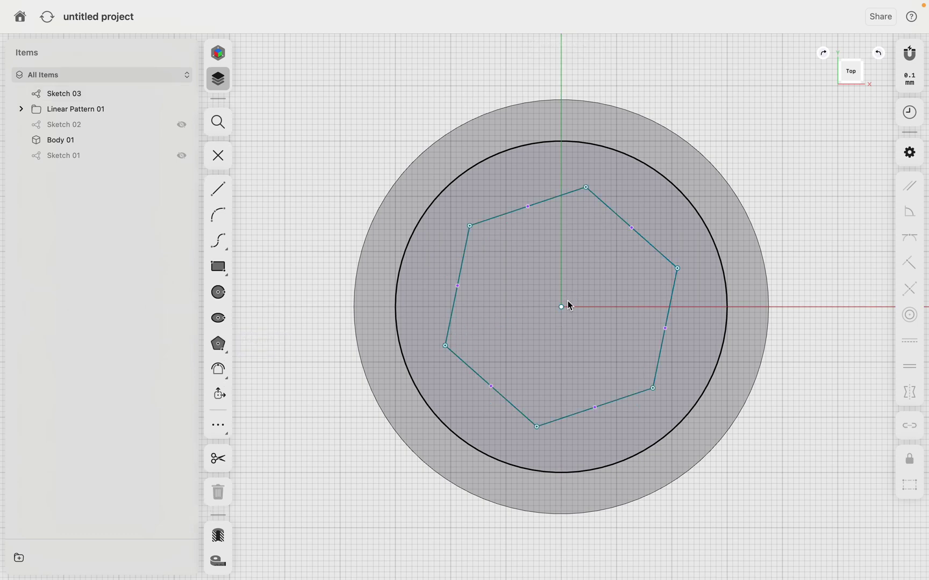
- Lock the hexagon's centre point and constrain its right-hand edge to be vertical
{"action": "left_click", "coordinate": [562, 309]}
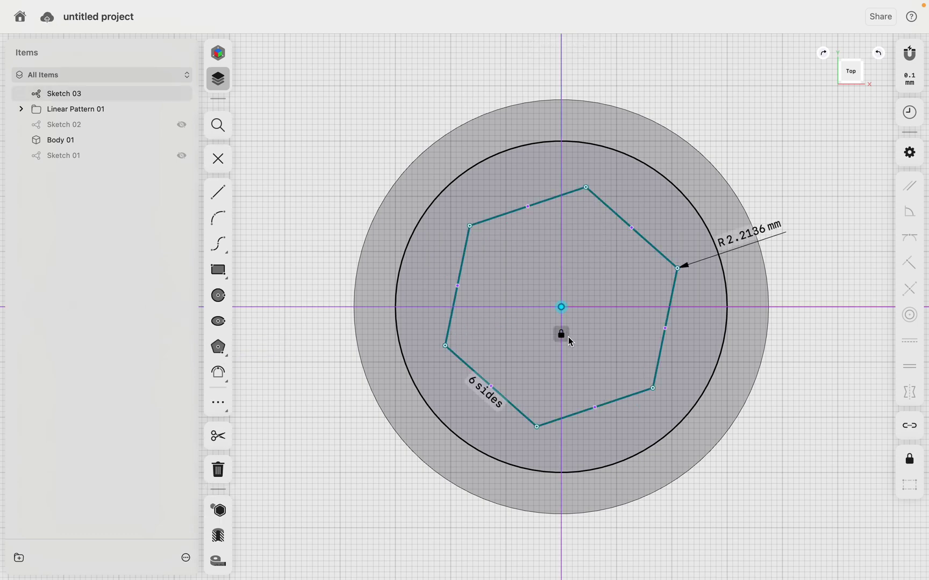
{"action": "left_click", "coordinate": [675, 298]}
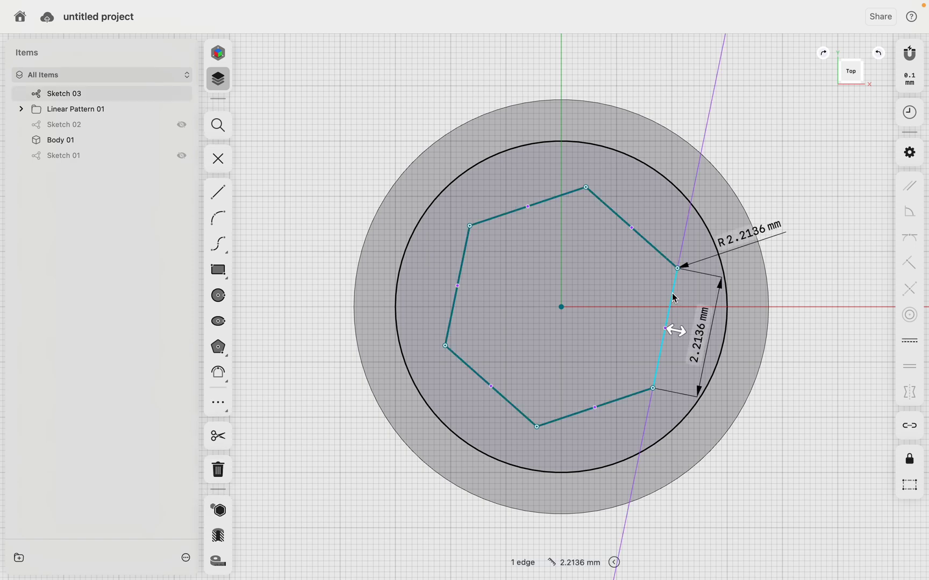
{"action": "left_click", "coordinate": [907, 347]}
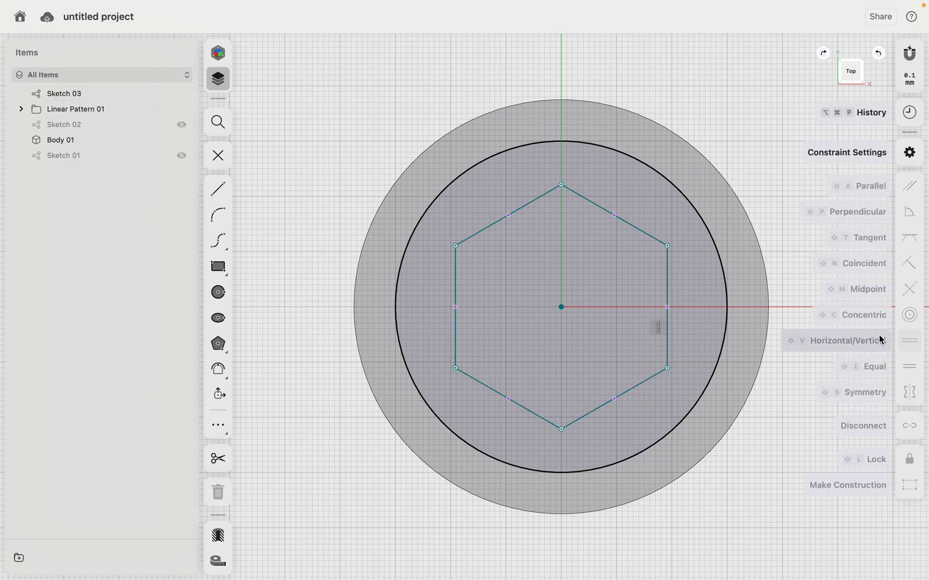
- Set the distance between the hexagon's two vertical edges to 4 mm
{"action": "left_click", "coordinate": [457, 279]}
{"action": "left_click", "coordinate": [570, 191]}
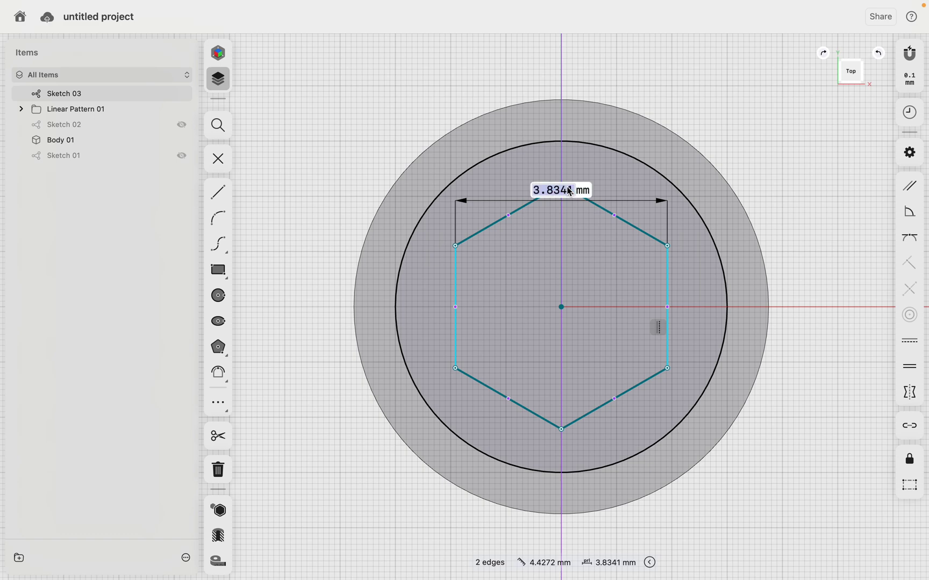
{"action": "type", "text": "4"}
{"action": "key", "text": "Return"}
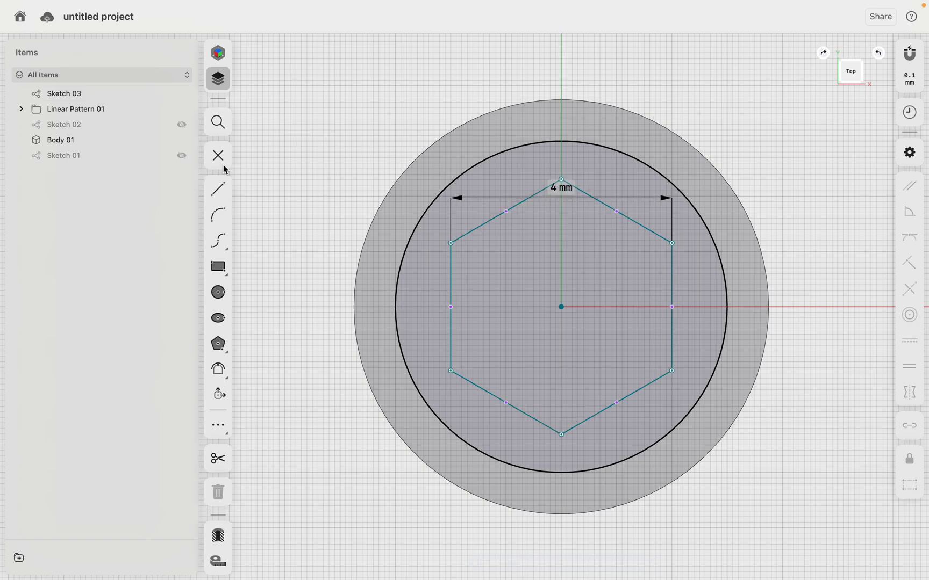
- Exit the sketch and extrude the hexagon about 11.3 mm downward to cut a hex hole through the cylinder
{"action": "left_click", "coordinate": [219, 161]}
{"action": "scroll", "coordinate": [511, 247], "scroll_direction": "down", "scroll_amount": 5}
{"action": "scroll", "coordinate": [512, 248], "scroll_direction": "down", "scroll_amount": 8}
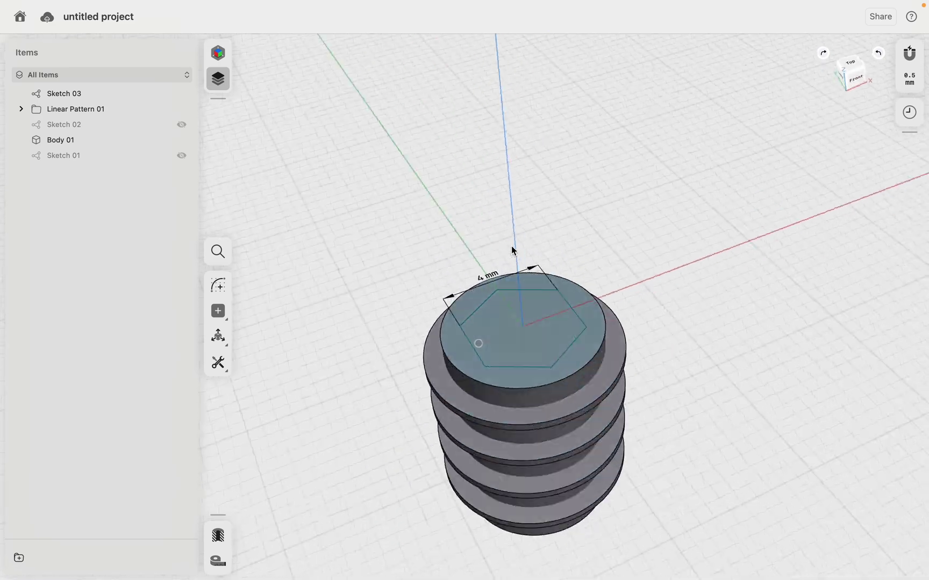
{"action": "scroll", "coordinate": [516, 311], "scroll_direction": "down", "scroll_amount": 5}
{"action": "left_click", "coordinate": [524, 214]}
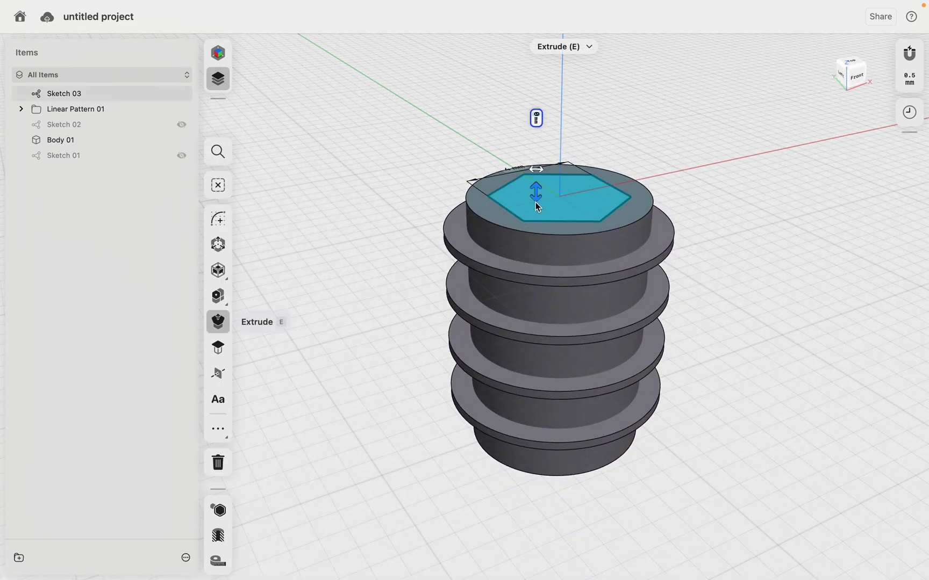
{"action": "left_click_drag", "start_coordinate": [538, 189], "coordinate": [530, 464]}
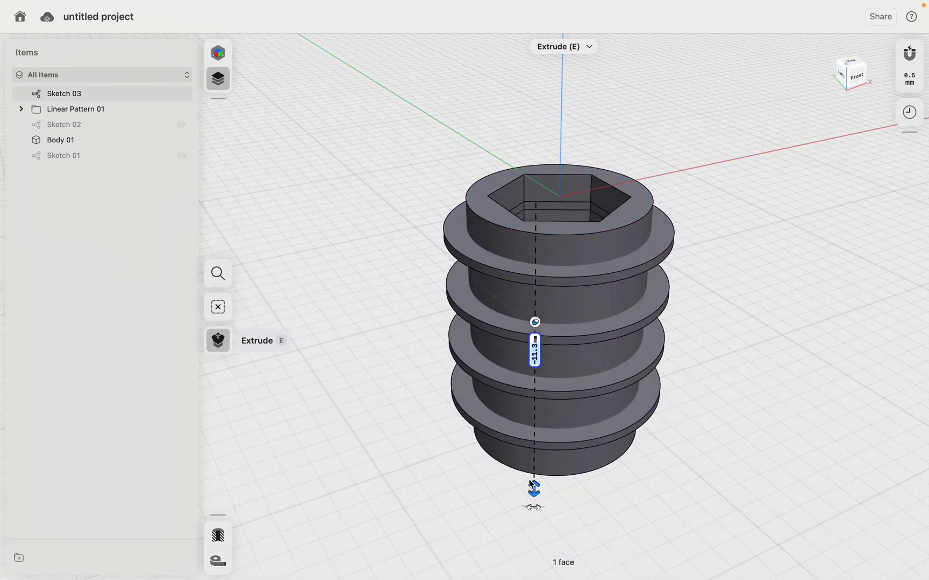
{"action": "left_click", "coordinate": [529, 479]}
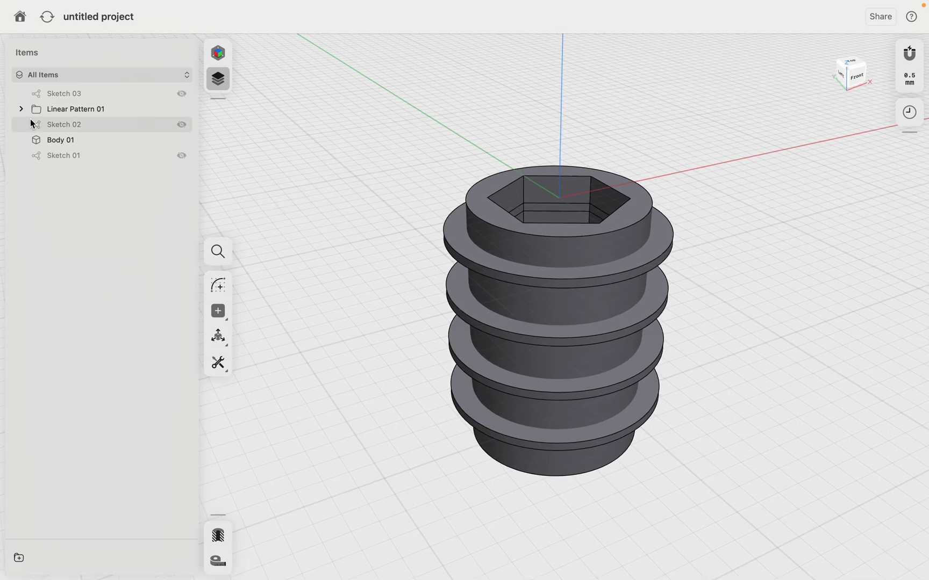
- Union the cylinder body with all four discs, leaving Keep Originals off
{"action": "left_click", "coordinate": [237, 364]}
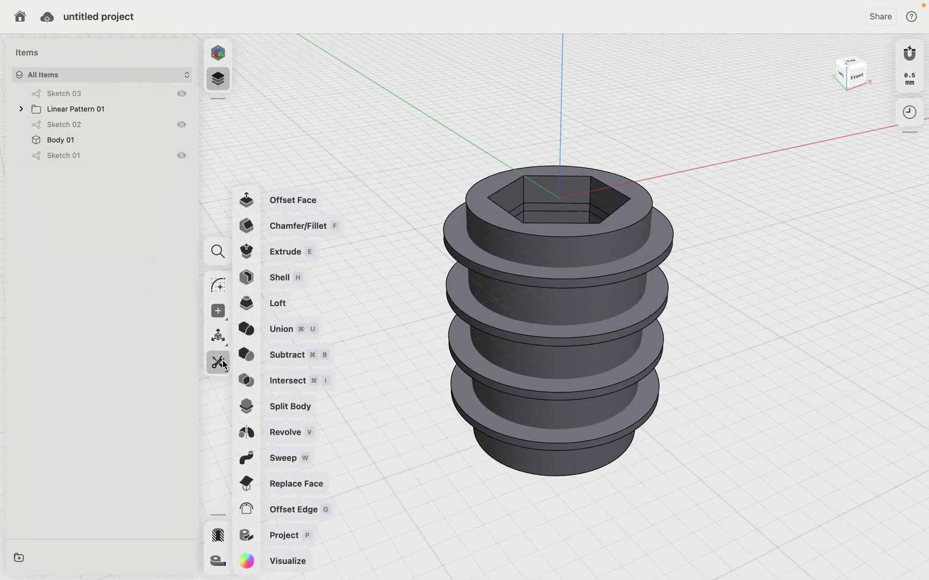
{"action": "left_click", "coordinate": [281, 329]}
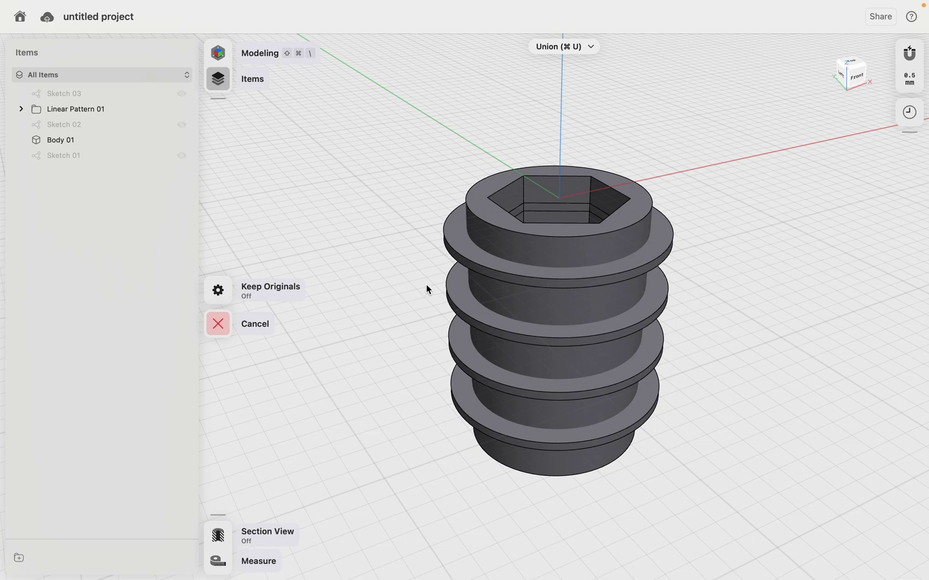
{"action": "left_click", "coordinate": [494, 238]}
{"action": "left_click", "coordinate": [479, 257]}
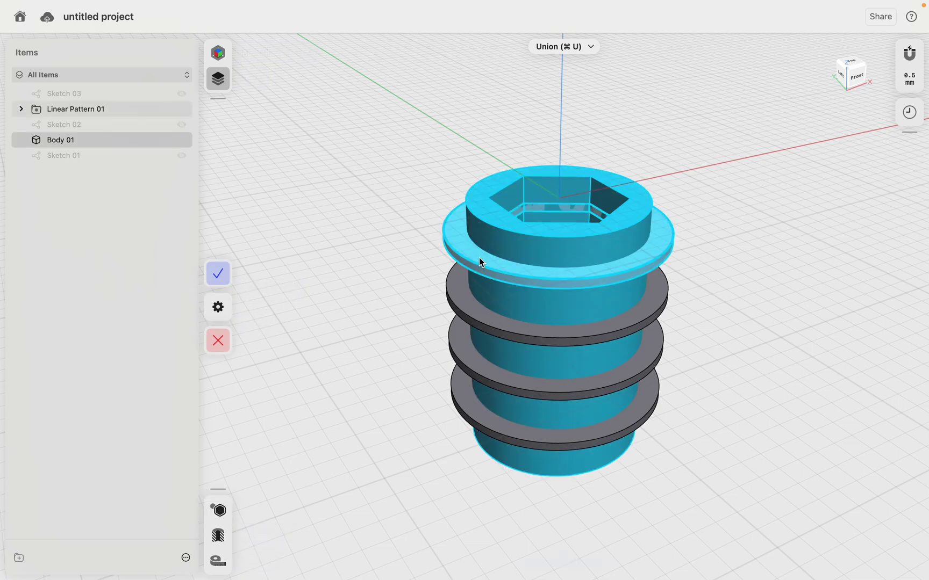
{"action": "left_click", "coordinate": [465, 293]}
{"action": "left_click", "coordinate": [487, 294]}
{"action": "left_click", "coordinate": [456, 352]}
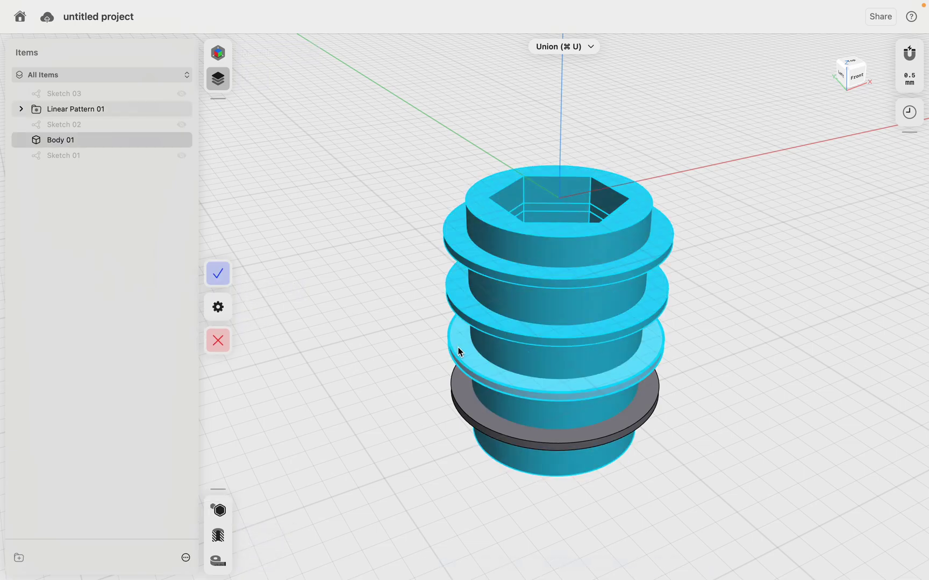
{"action": "left_click", "coordinate": [452, 381]}
{"action": "left_click", "coordinate": [219, 274]}
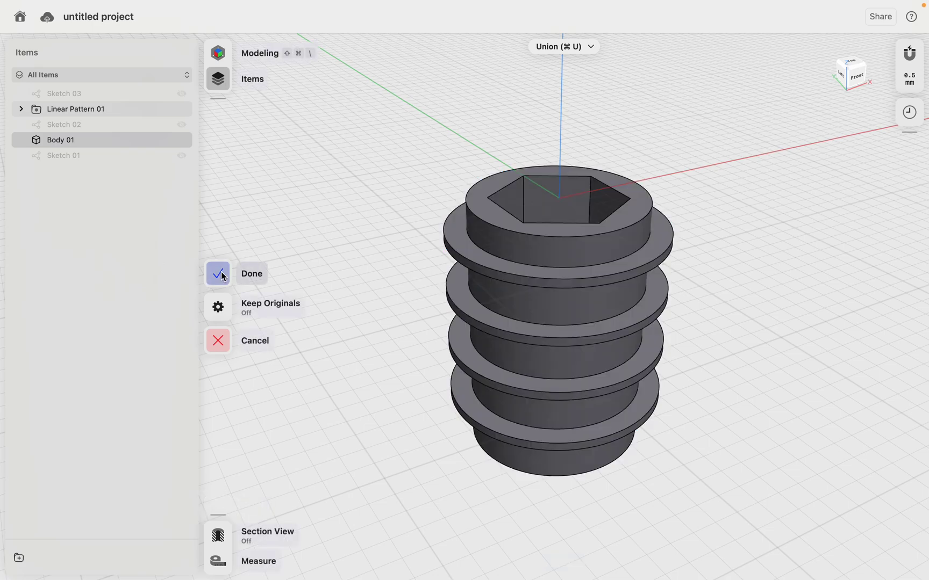
- Switch to visualization mode, filter the materials to Metal and apply Brushed Rose Gold to the body
{"action": "left_click", "coordinate": [225, 57]}
{"action": "left_click", "coordinate": [95, 86]}
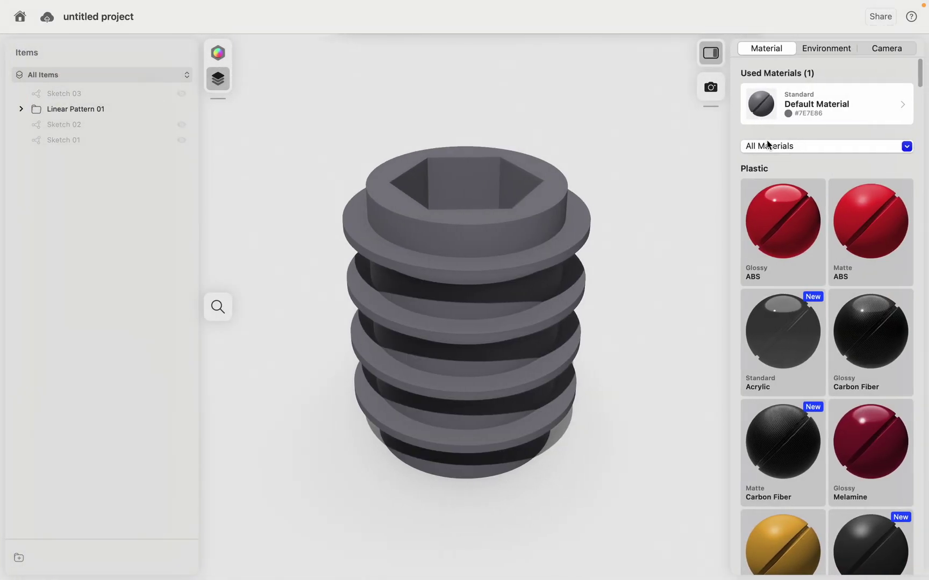
{"action": "left_click", "coordinate": [768, 144]}
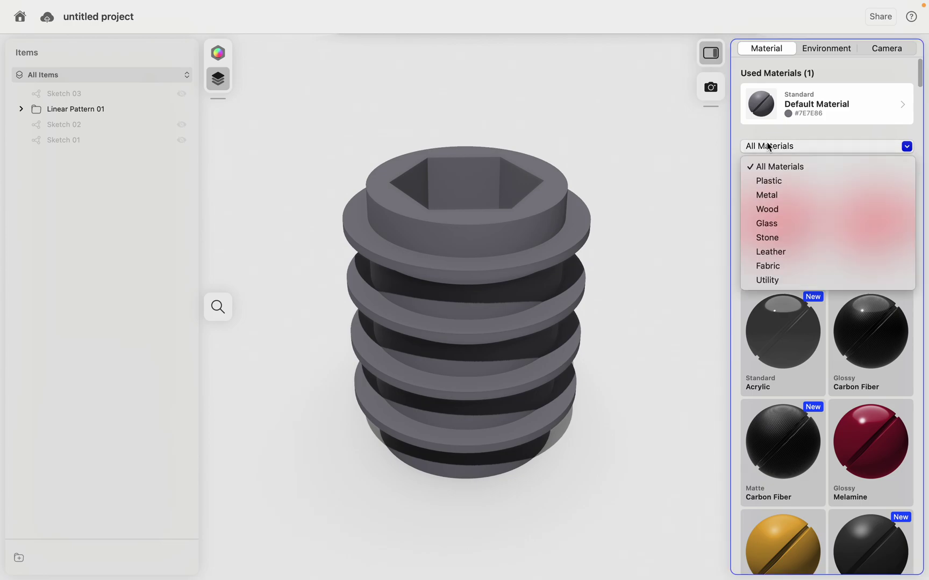
{"action": "left_click", "coordinate": [788, 199]}
{"action": "scroll", "coordinate": [816, 311], "scroll_direction": "down", "scroll_amount": 5}
{"action": "scroll", "coordinate": [818, 315], "scroll_direction": "down", "scroll_amount": 12}
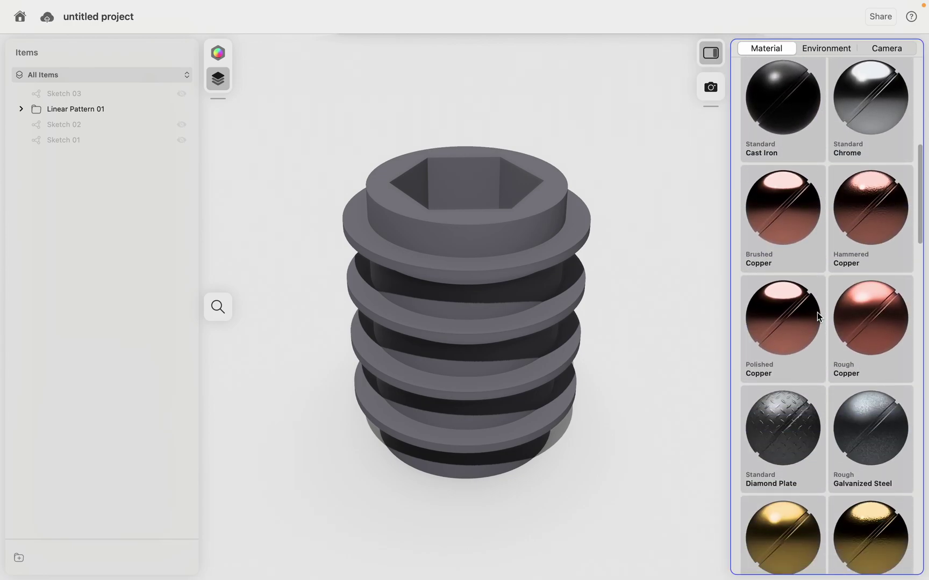
{"action": "scroll", "coordinate": [818, 316], "scroll_direction": "down", "scroll_amount": 10}
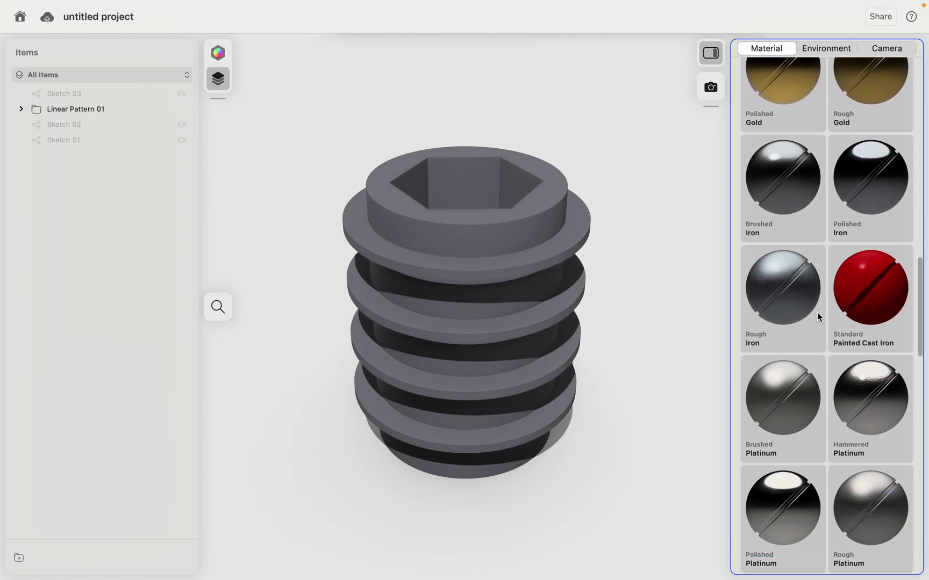
{"action": "scroll", "coordinate": [818, 317], "scroll_direction": "down", "scroll_amount": 1}
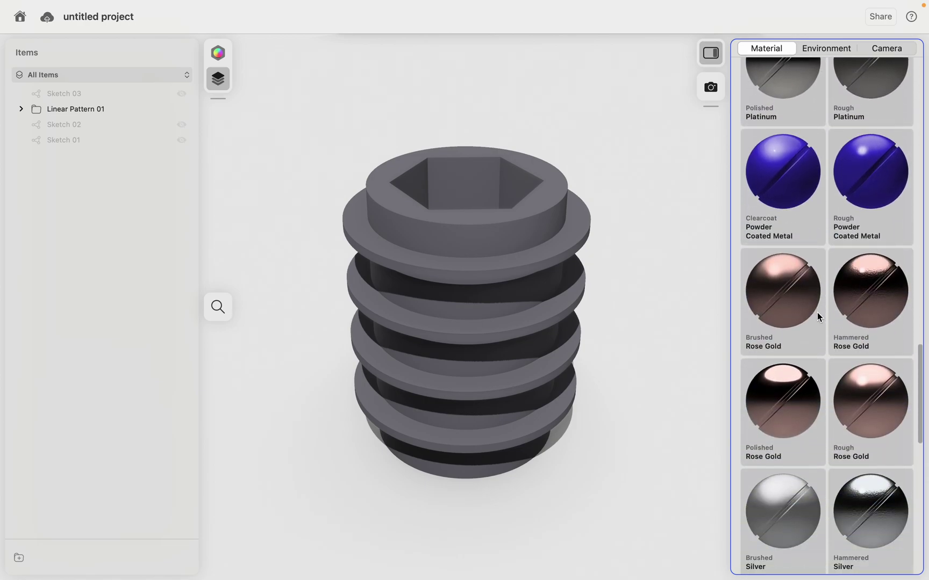
{"action": "left_click_drag", "start_coordinate": [794, 302], "coordinate": [513, 287]}
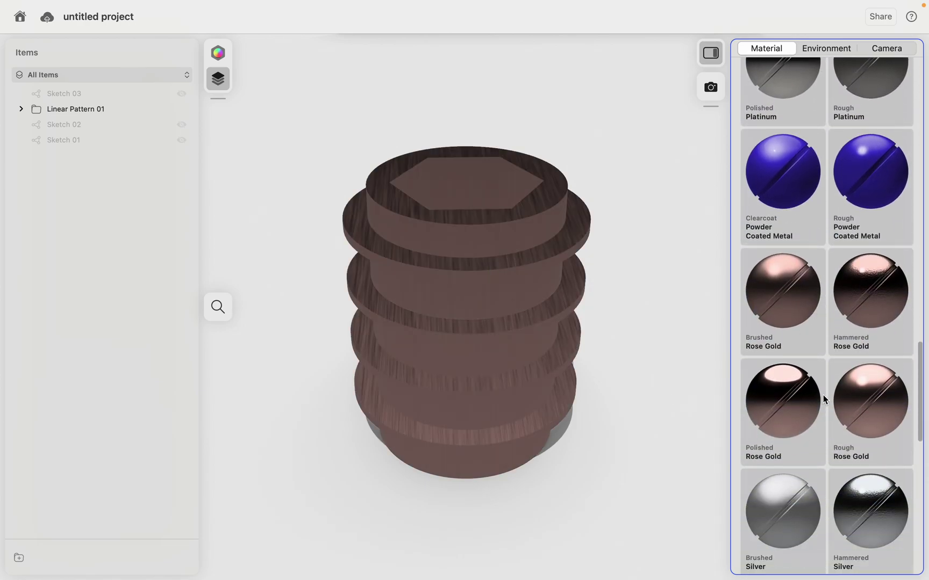
- Apply Polished Rose Gold to the body and set the studio environment to Colored Mood
{"action": "left_click_drag", "start_coordinate": [804, 392], "coordinate": [474, 323]}
{"action": "left_click", "coordinate": [827, 48]}
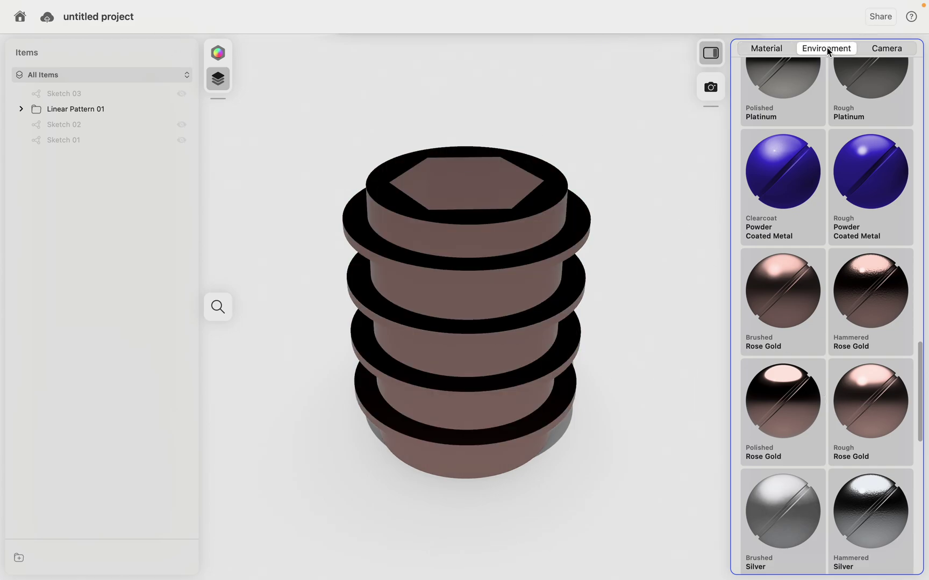
{"action": "left_click", "coordinate": [808, 268]}
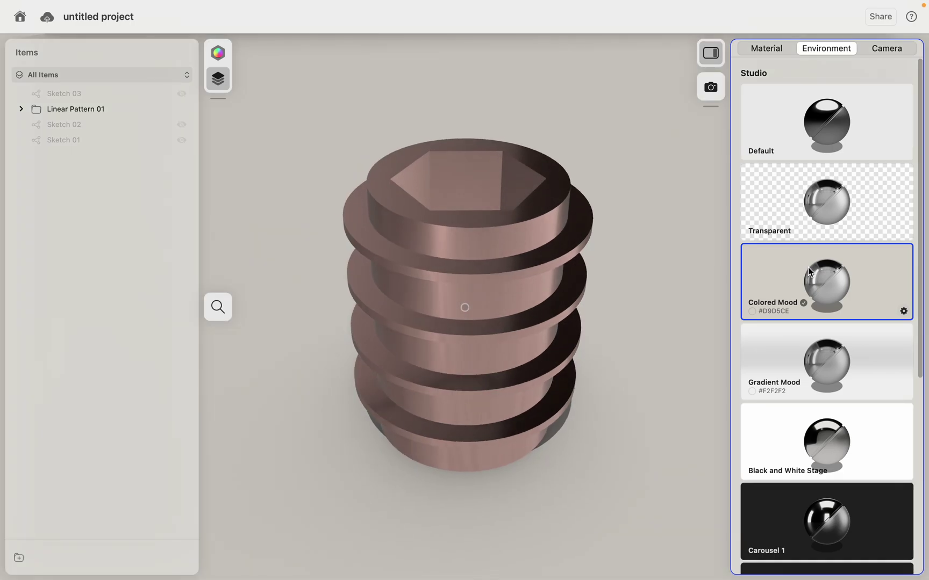